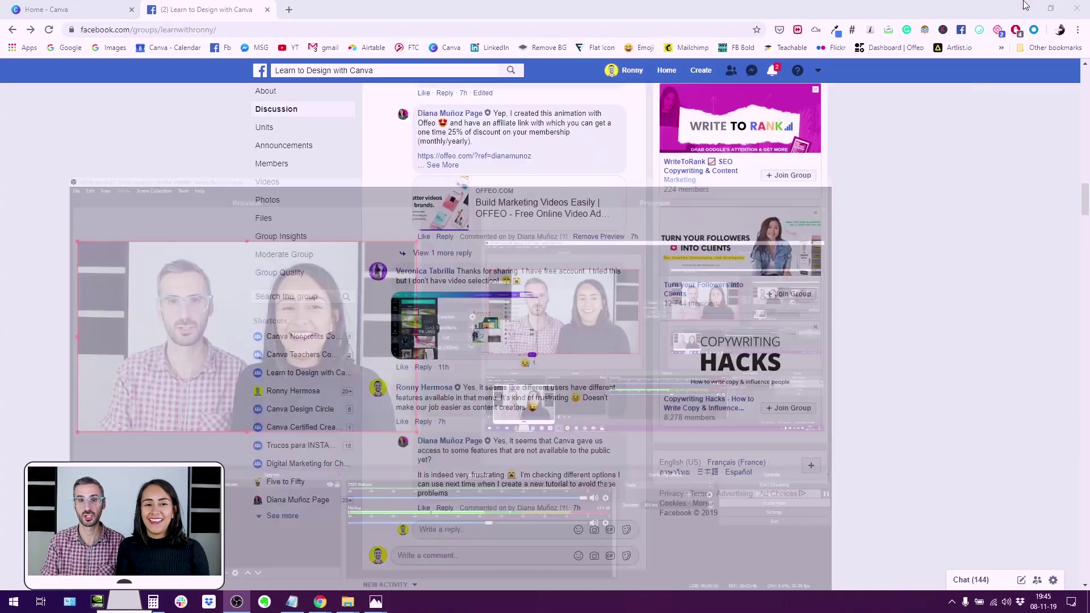
Go to the Home - Canva tab and scroll up to the Presentation, Poster and Flyer options.
{"action": "left_click", "coordinate": [59, 10]}
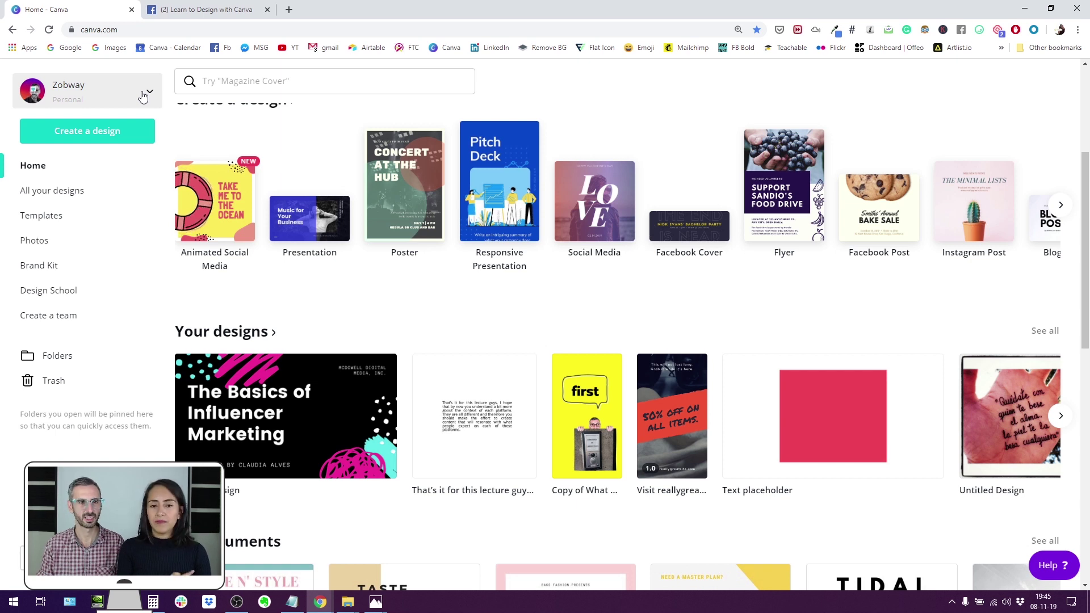
{"action": "scroll", "coordinate": [329, 335], "scroll_direction": "up", "scroll_amount": 3}
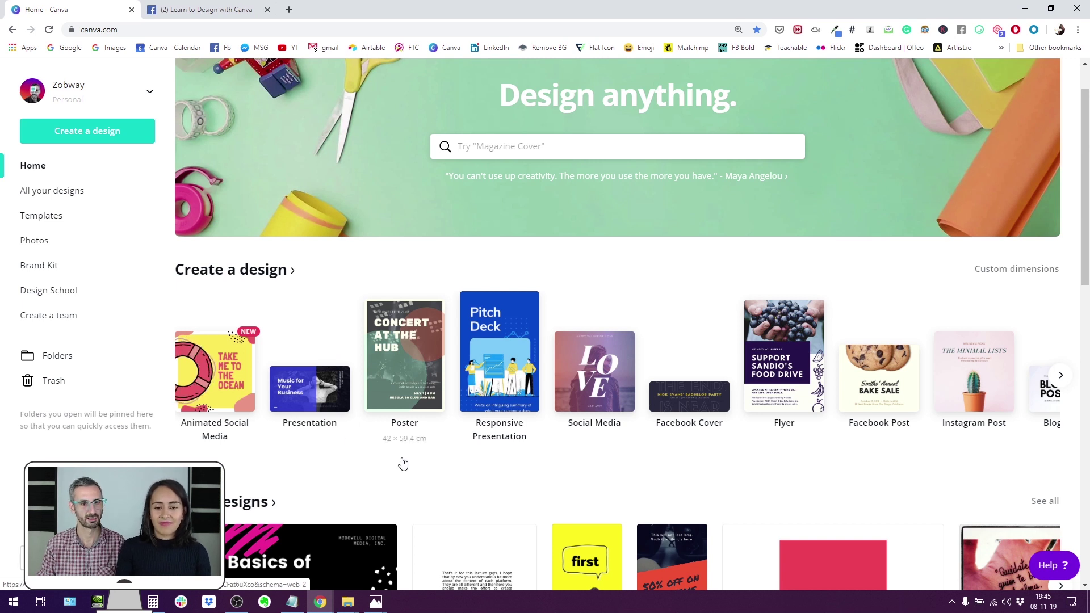
{"action": "scroll", "coordinate": [402, 461], "scroll_direction": "up", "scroll_amount": 1}
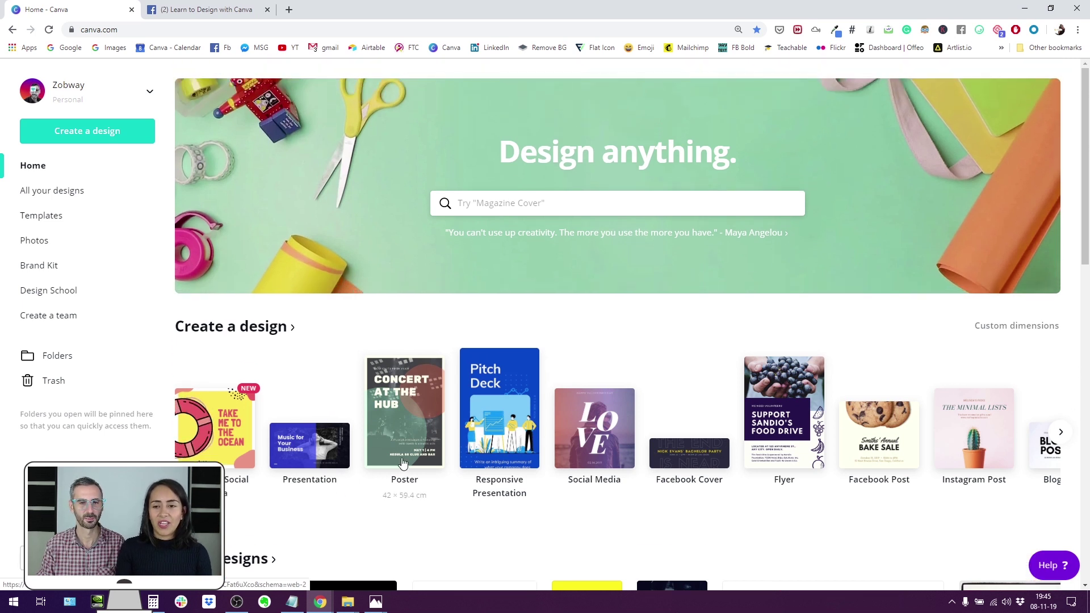
Create a blank 16:9 presentation and browse all the Featured graphics in Elements.
{"action": "left_click", "coordinate": [316, 449]}
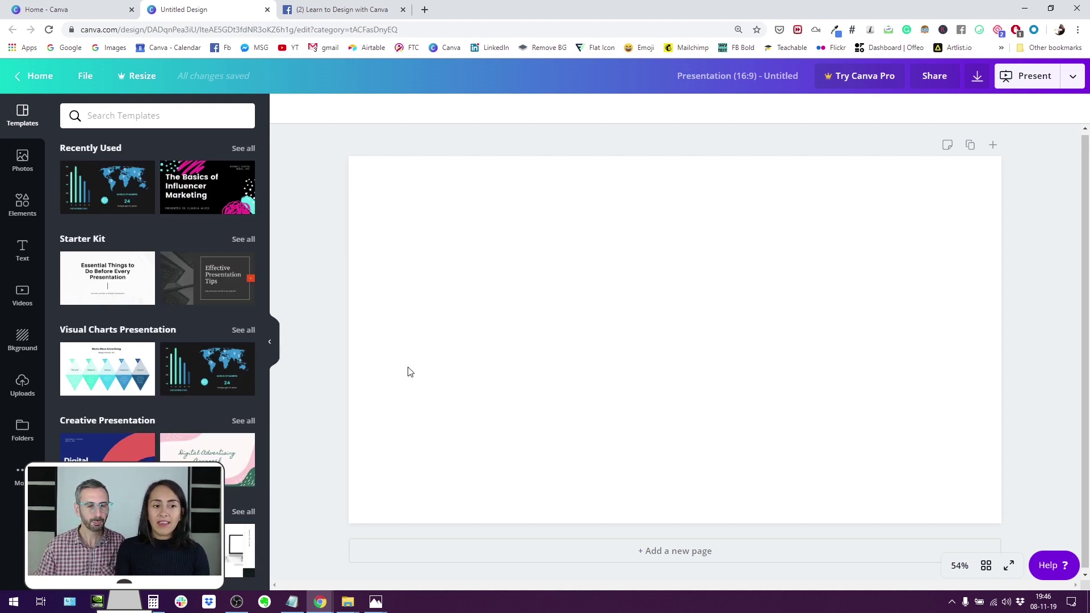
{"action": "left_click", "coordinate": [27, 205]}
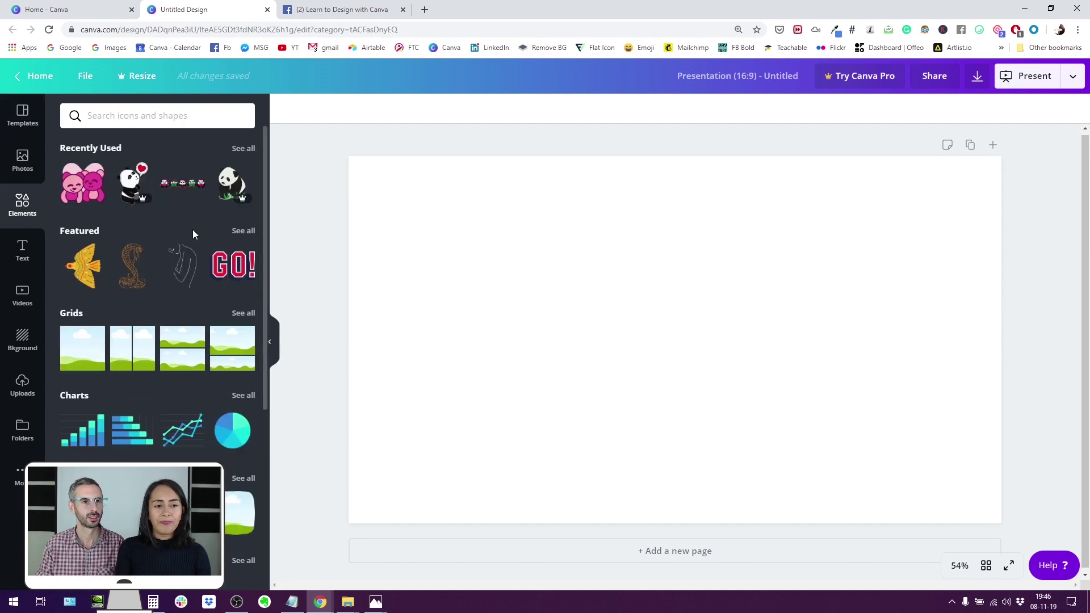
{"action": "left_click", "coordinate": [243, 230]}
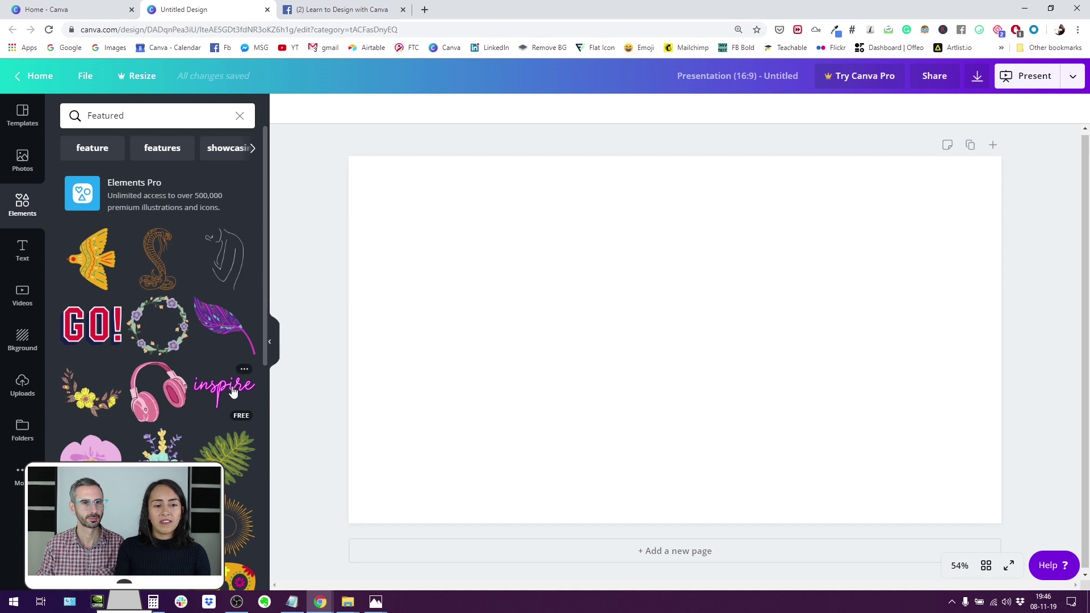
{"action": "scroll", "coordinate": [231, 386], "scroll_direction": "down", "scroll_amount": 8}
{"action": "scroll", "coordinate": [226, 391], "scroll_direction": "down", "scroll_amount": 6}
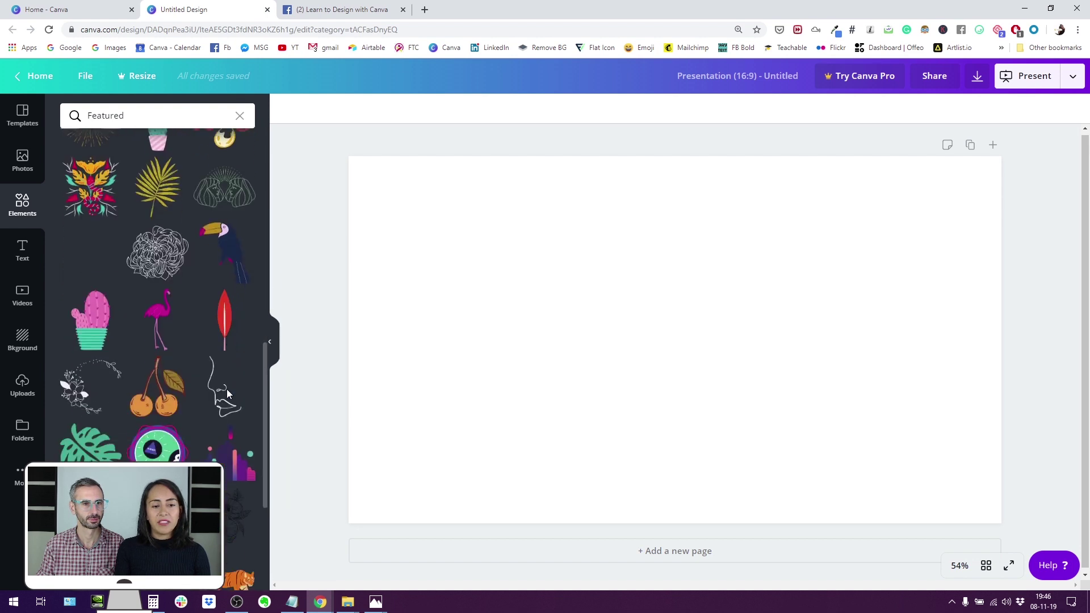
Add the pink flamingo, shrink it to about a third, and place it on the slide's left side.
{"action": "left_click", "coordinate": [219, 459]}
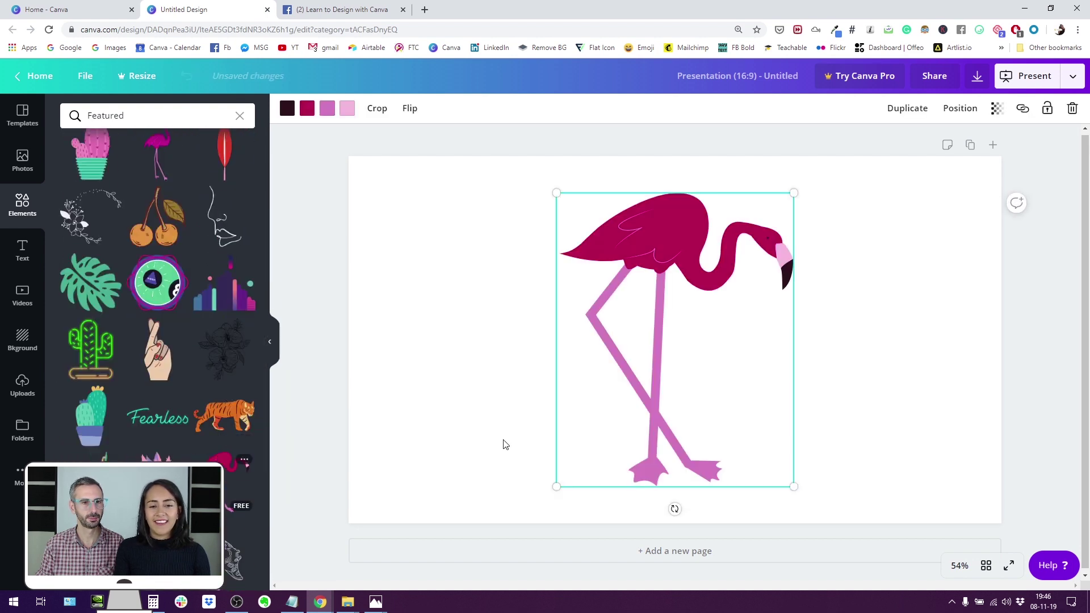
{"action": "left_click_drag", "start_coordinate": [793, 192], "coordinate": [668, 389]}
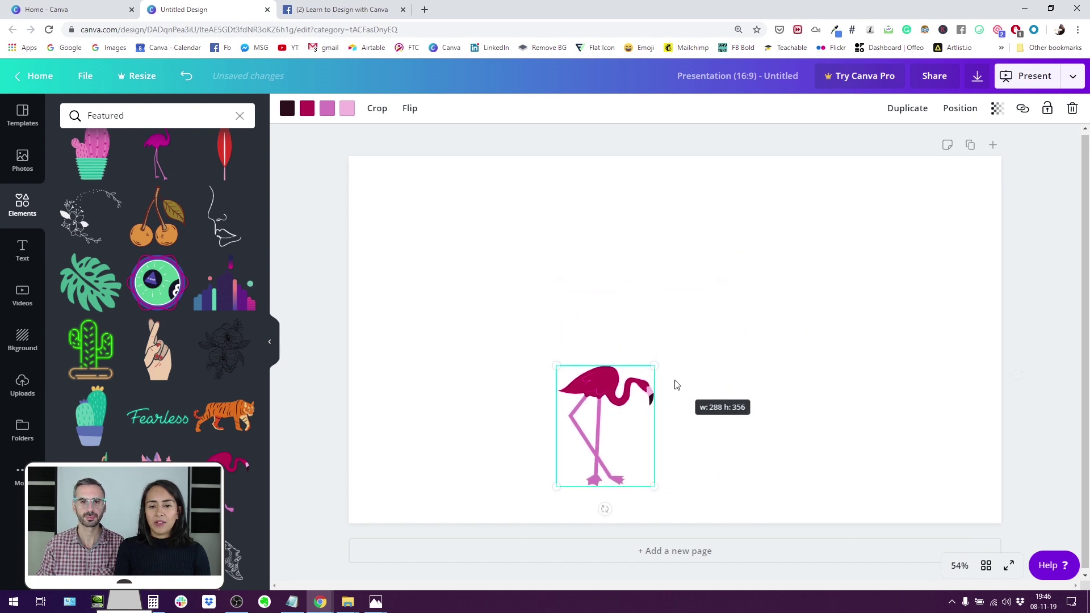
{"action": "left_click_drag", "start_coordinate": [599, 383], "coordinate": [459, 287]}
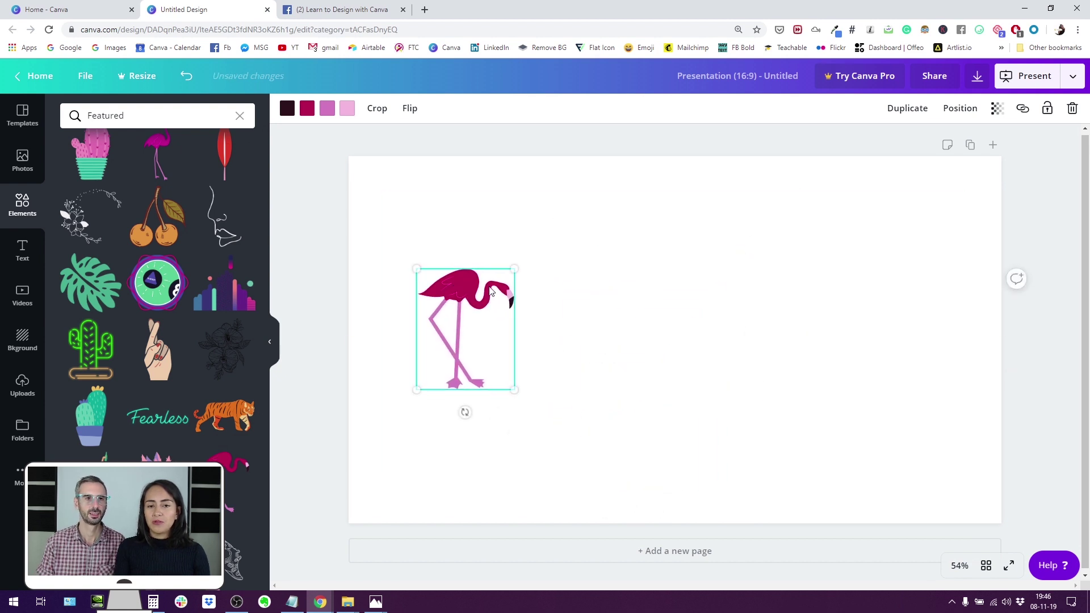
{"action": "scroll", "coordinate": [275, 340], "scroll_direction": "down", "scroll_amount": 5}
{"action": "left_click", "coordinate": [275, 340]}
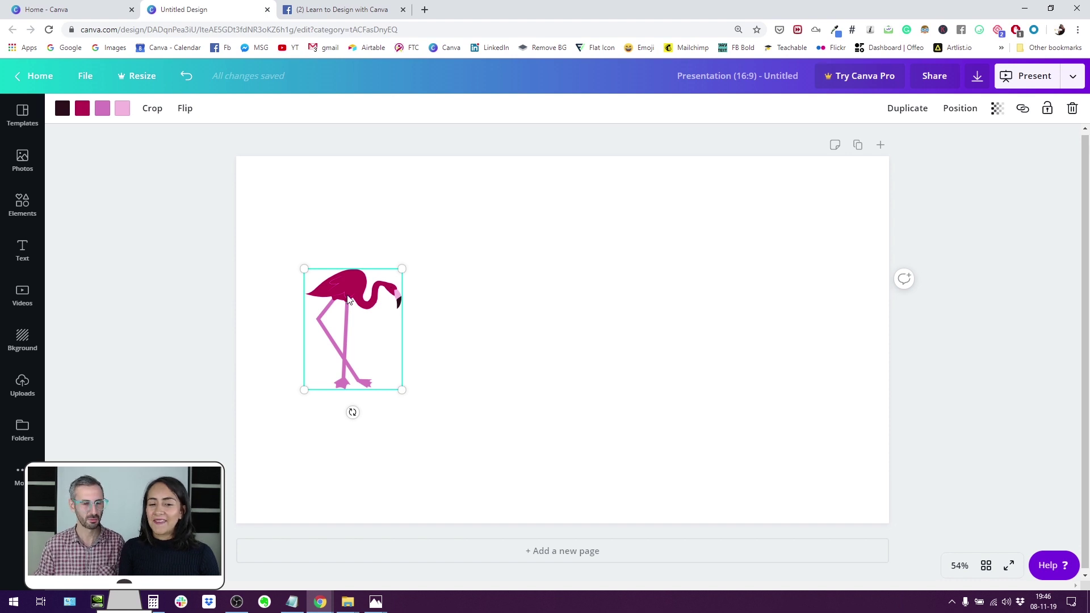
{"action": "left_click_drag", "start_coordinate": [349, 299], "coordinate": [349, 306]}
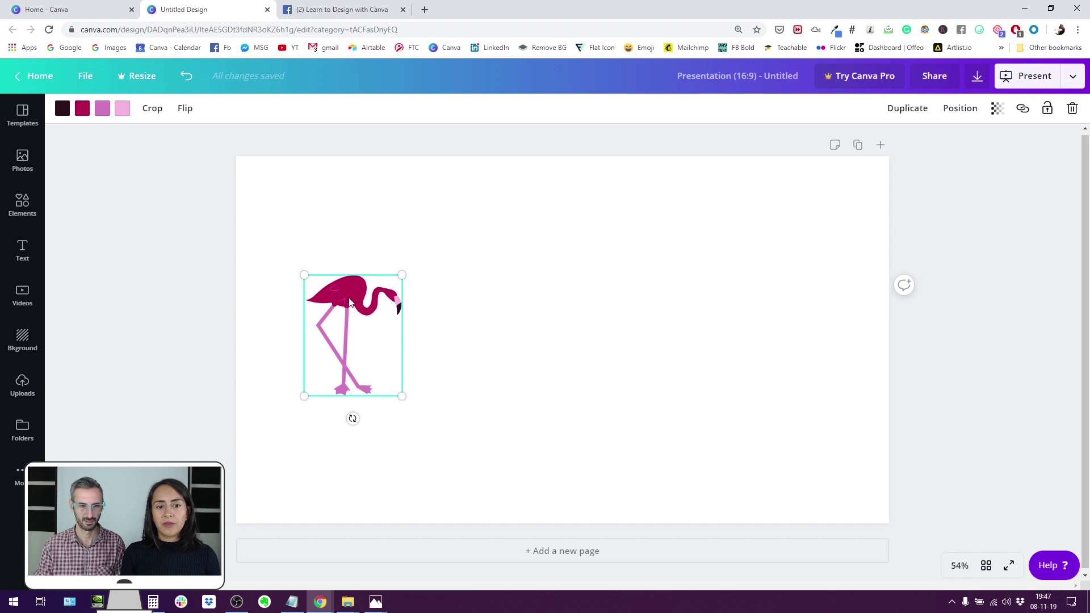
Copy the flamingo, paste it onto the page with clipboard access allowed, and set the copy beside the original.
{"action": "right_click", "coordinate": [349, 302]}
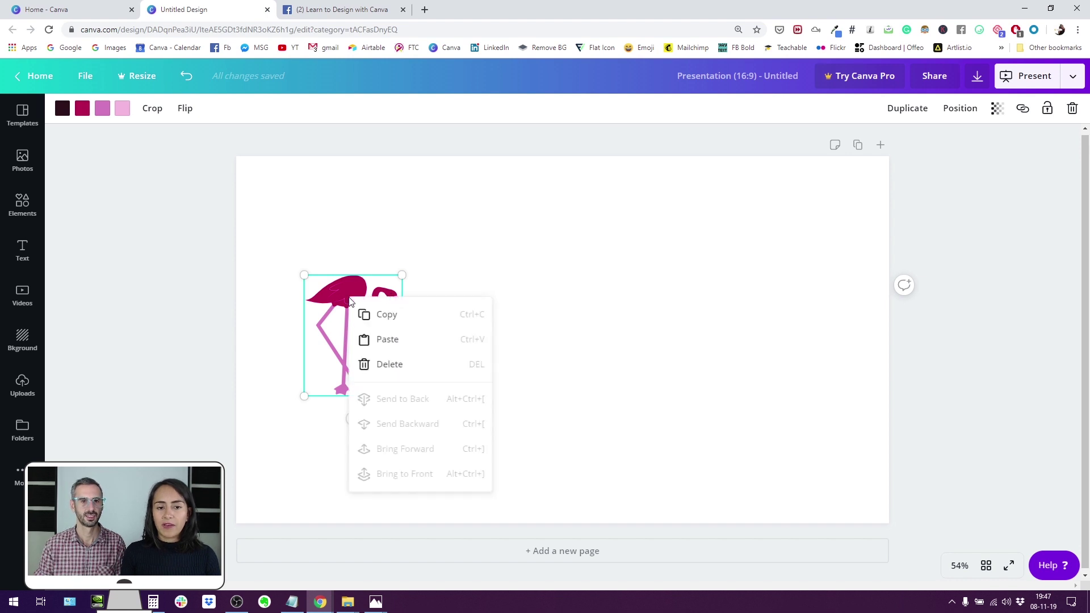
{"action": "left_click", "coordinate": [392, 315]}
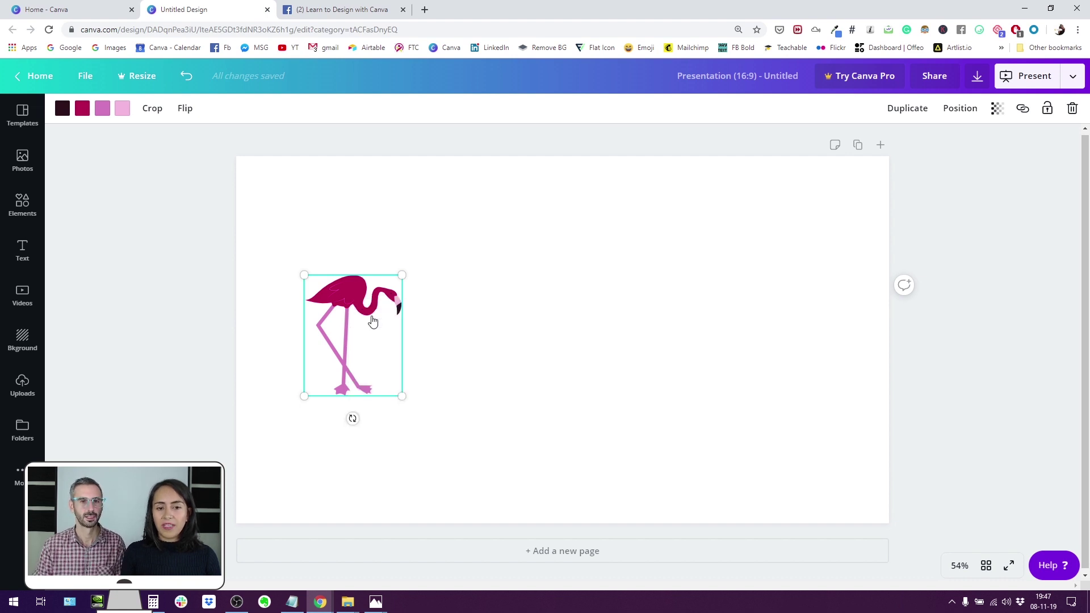
{"action": "left_click", "coordinate": [494, 296]}
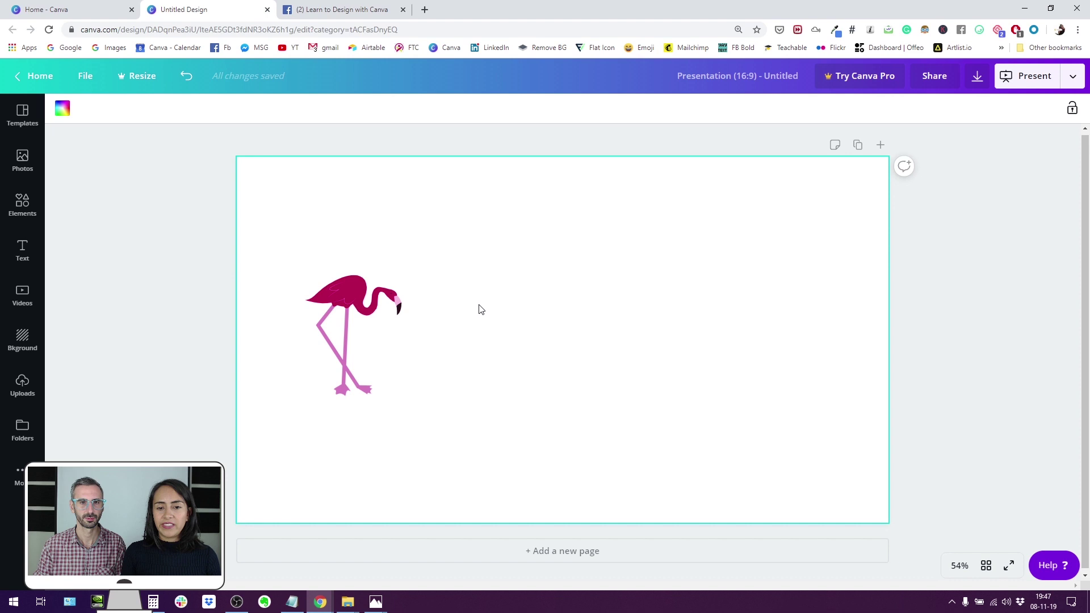
{"action": "right_click", "coordinate": [480, 309]}
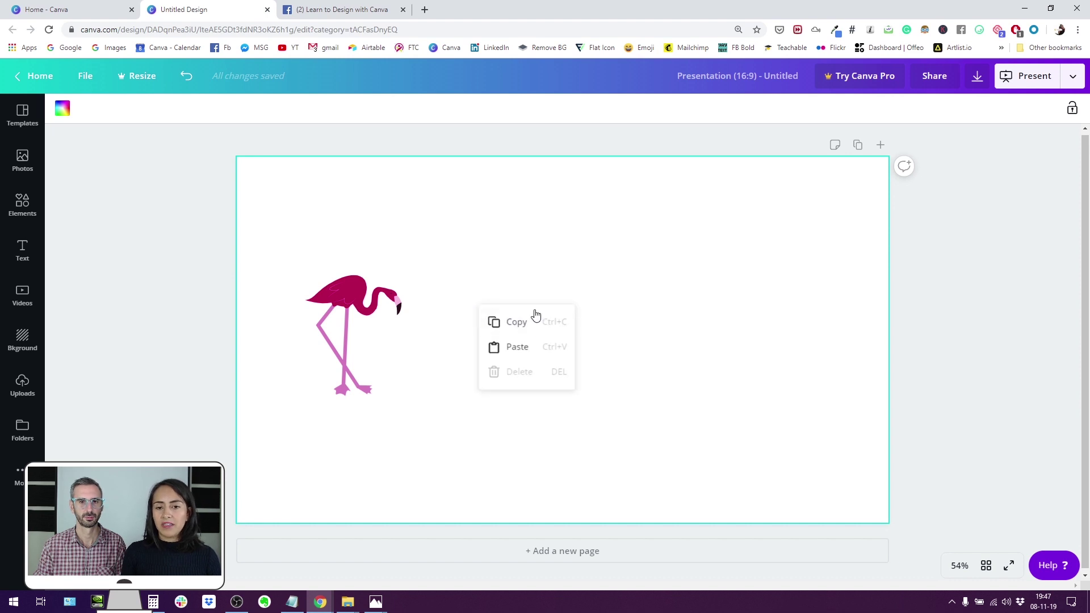
{"action": "left_click", "coordinate": [523, 345]}
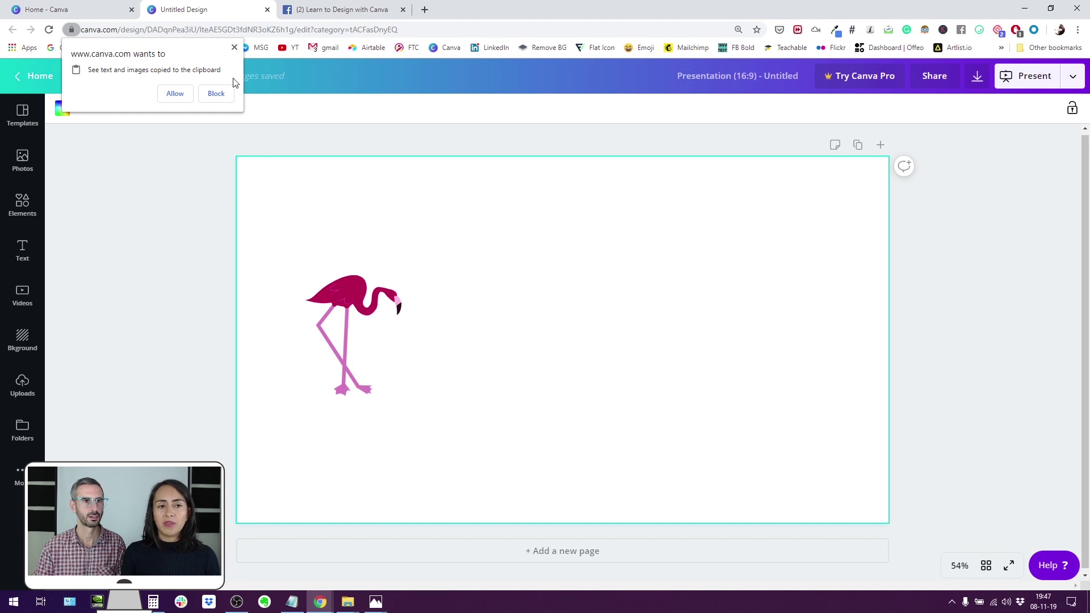
{"action": "left_click", "coordinate": [176, 95]}
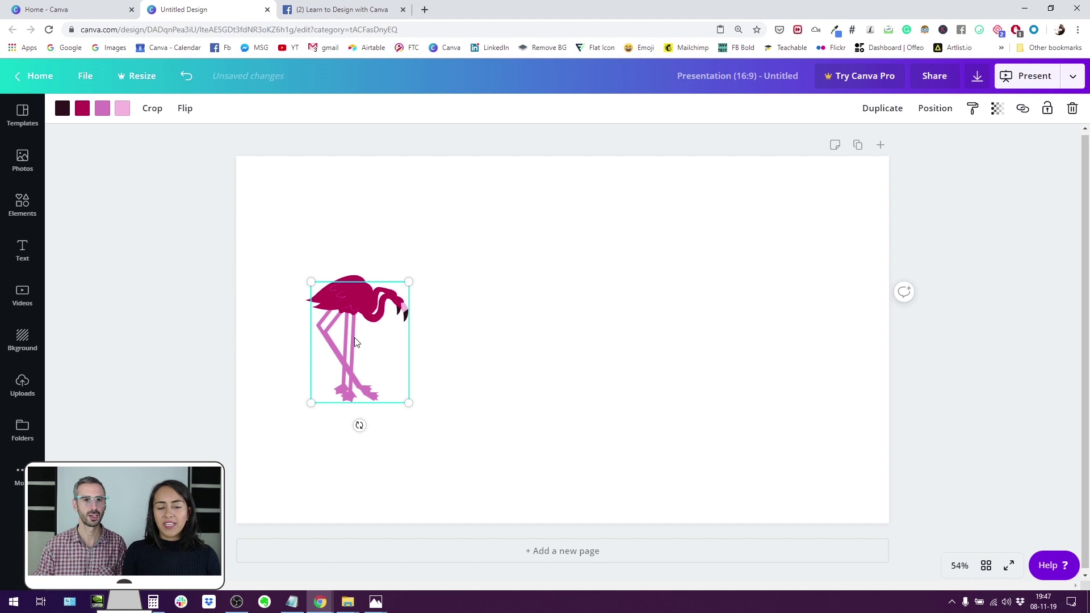
{"action": "left_click_drag", "start_coordinate": [351, 319], "coordinate": [455, 313]}
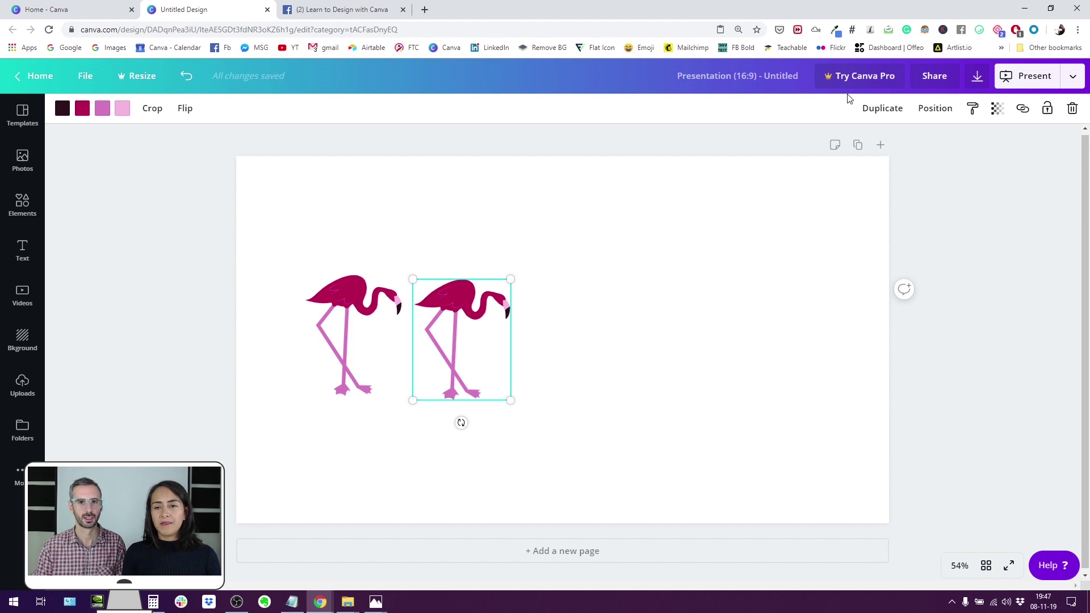
Duplicate the flamingo into a row of five, then select all five and shrink them together.
{"action": "left_click", "coordinate": [884, 109]}
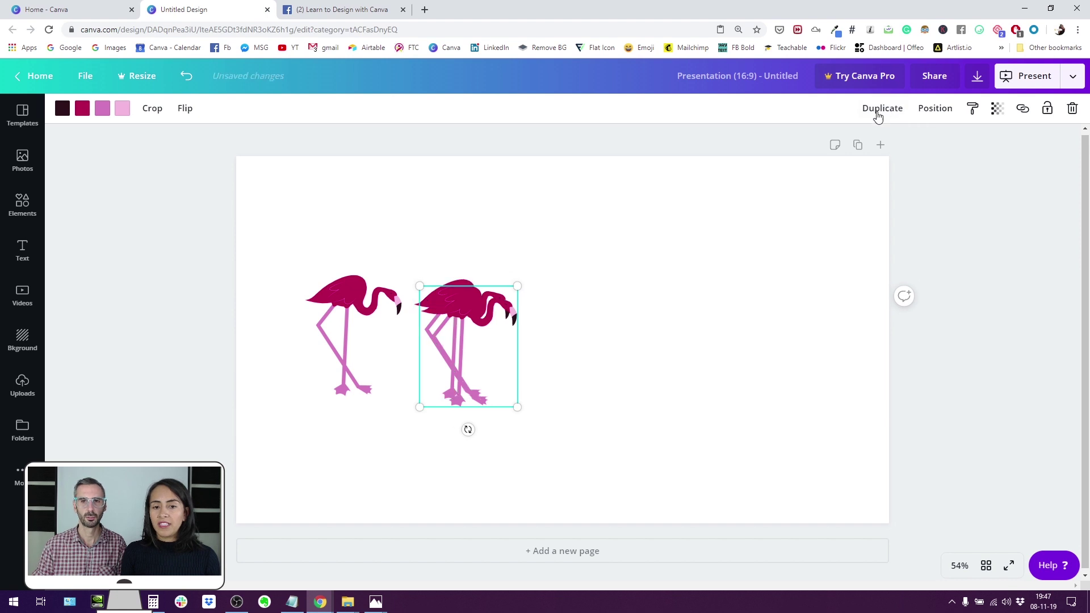
{"action": "left_click_drag", "start_coordinate": [496, 345], "coordinate": [571, 339]}
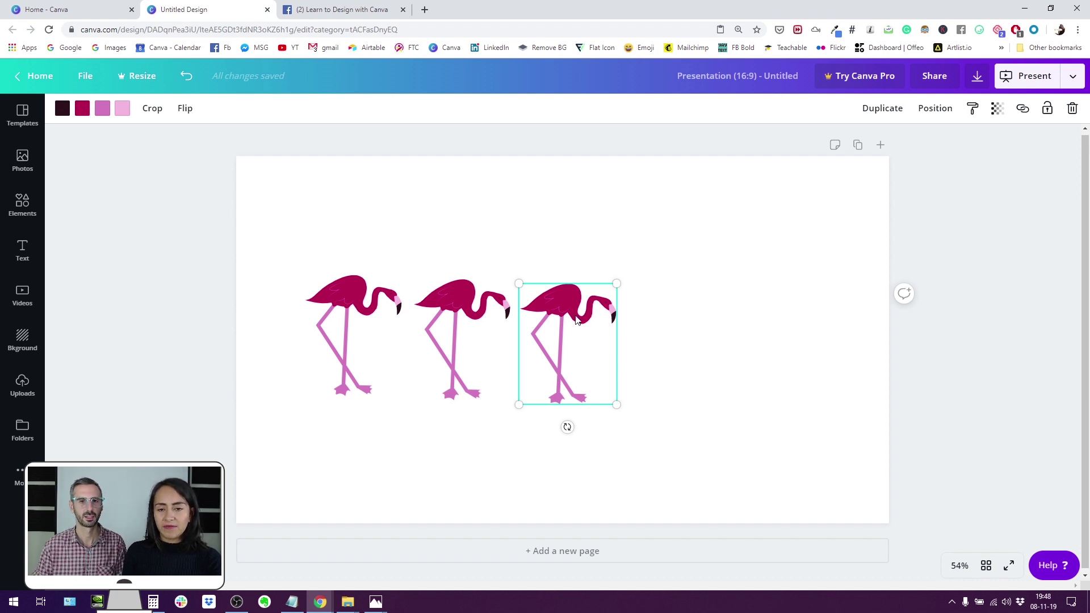
{"action": "left_click_drag", "start_coordinate": [562, 311], "coordinate": [665, 309]}
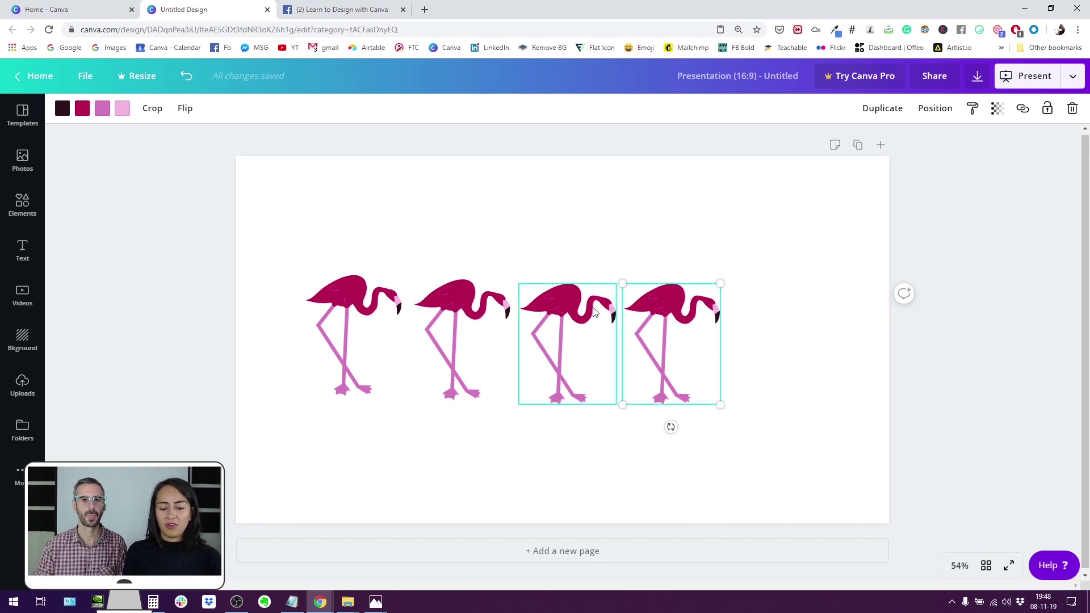
{"action": "left_click_drag", "start_coordinate": [652, 300], "coordinate": [759, 299]}
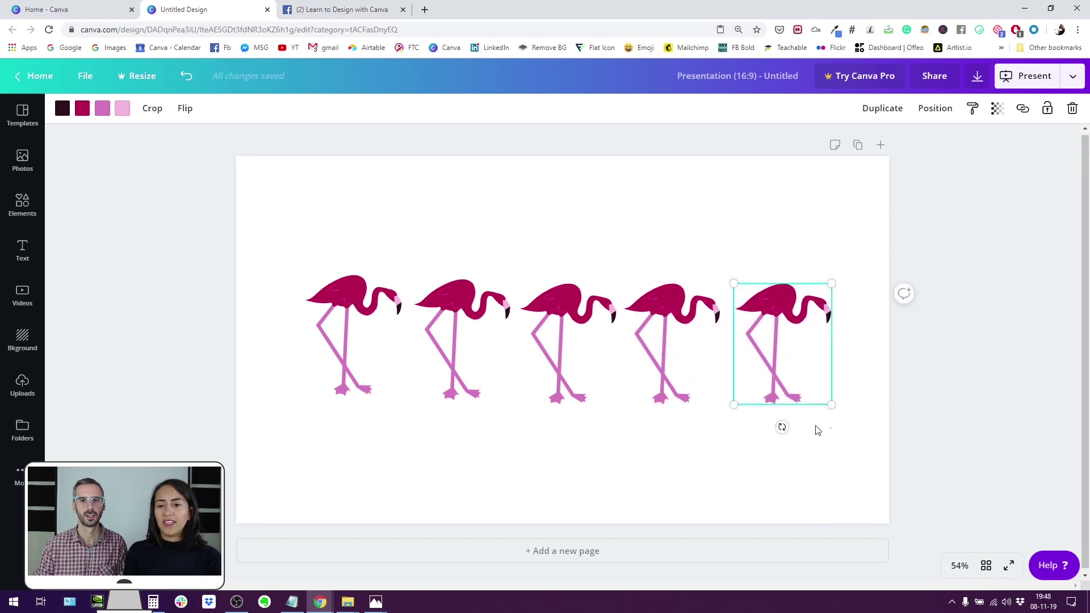
{"action": "left_click_drag", "start_coordinate": [830, 426], "coordinate": [340, 335]}
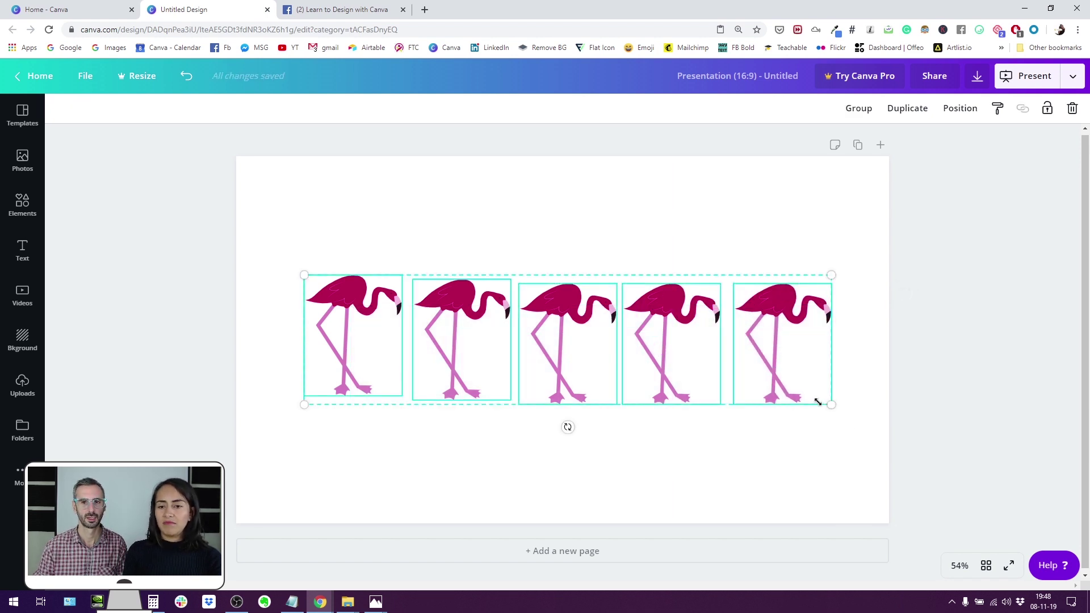
{"action": "left_click_drag", "start_coordinate": [832, 404], "coordinate": [744, 383]}
Duplicate the last flamingo with Ctrl+D and place the sixth copy at the row's end.
{"action": "left_click", "coordinate": [778, 380]}
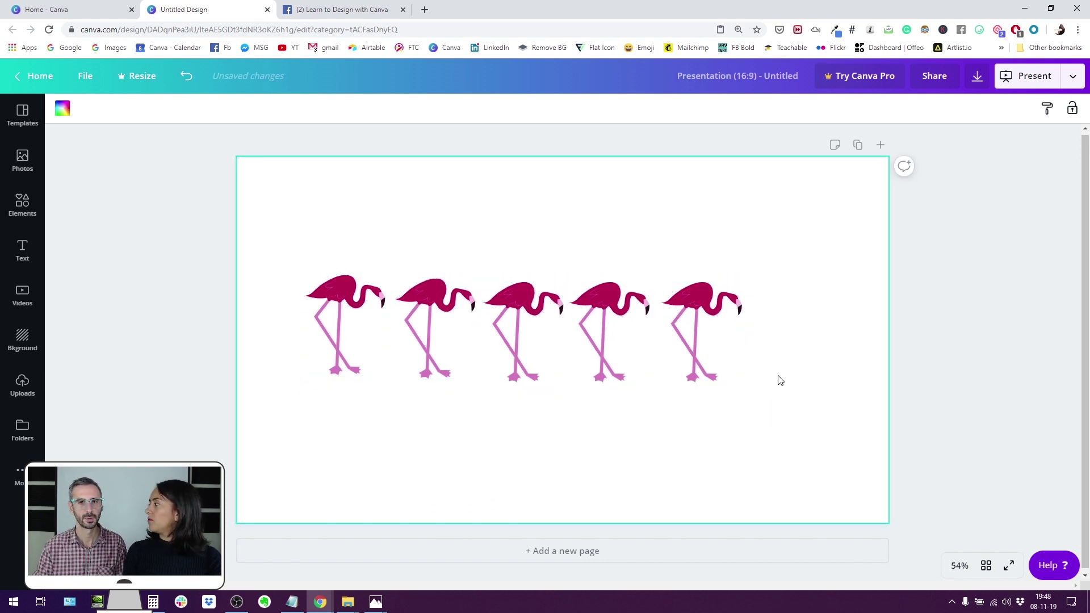
{"action": "left_click", "coordinate": [687, 332]}
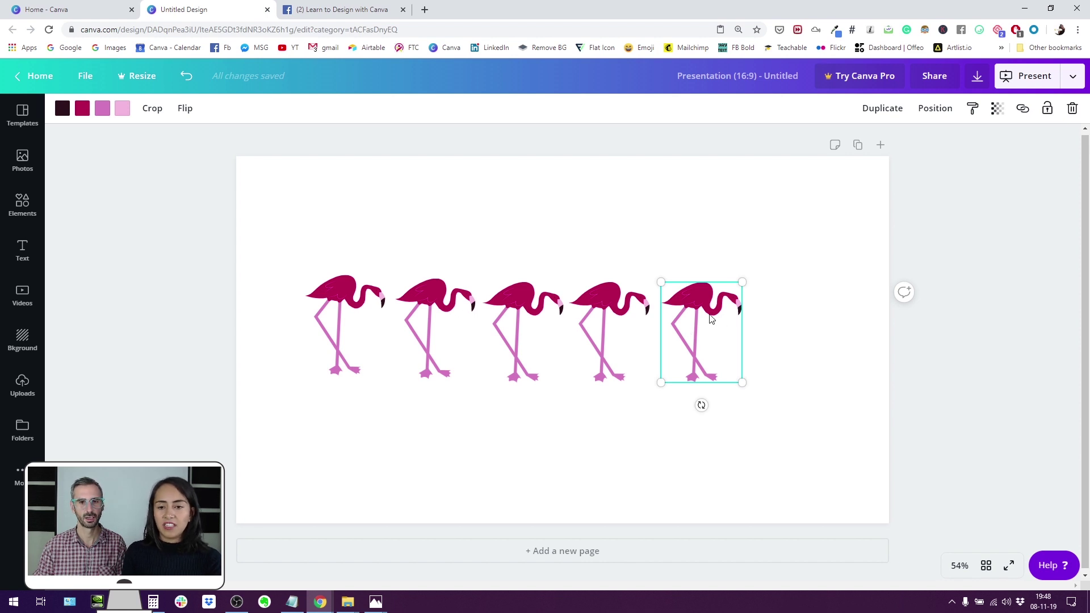
{"action": "key", "text": "ctrl+d"}
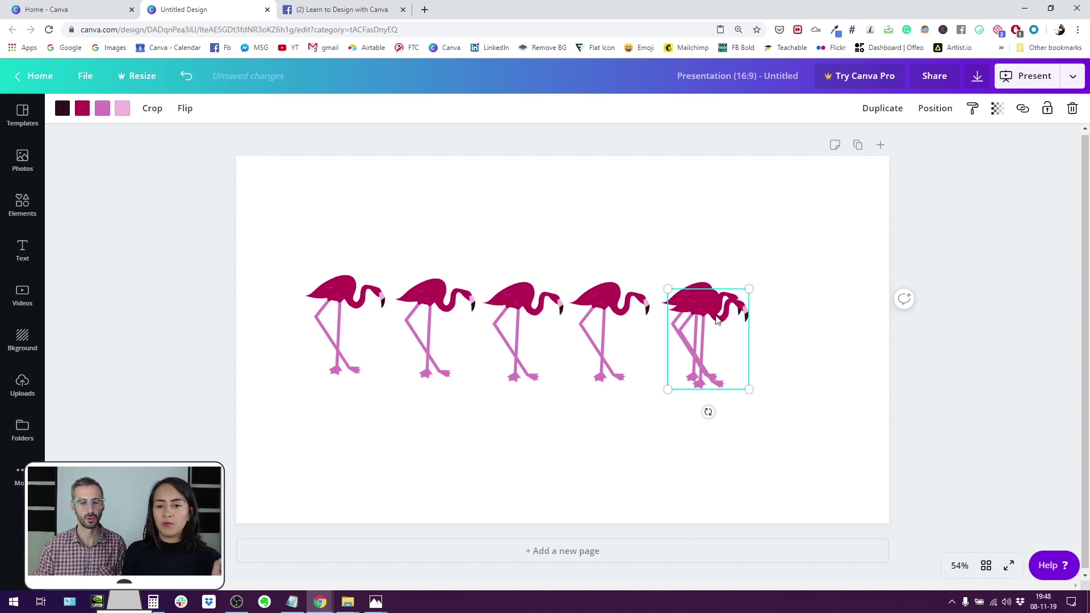
{"action": "left_click_drag", "start_coordinate": [729, 314], "coordinate": [797, 308]}
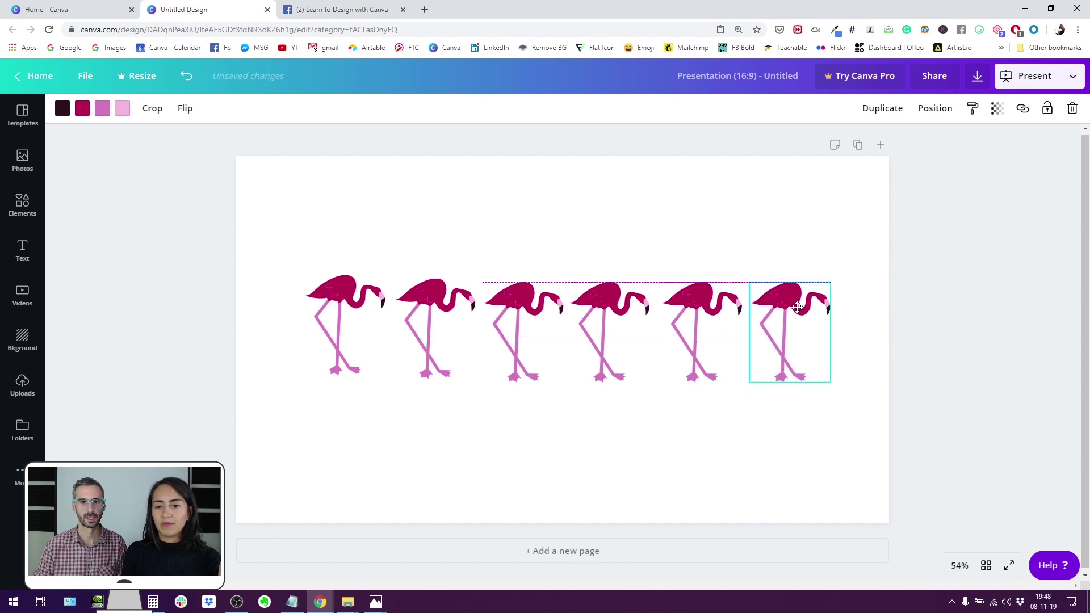
{"action": "left_click", "coordinate": [835, 411]}
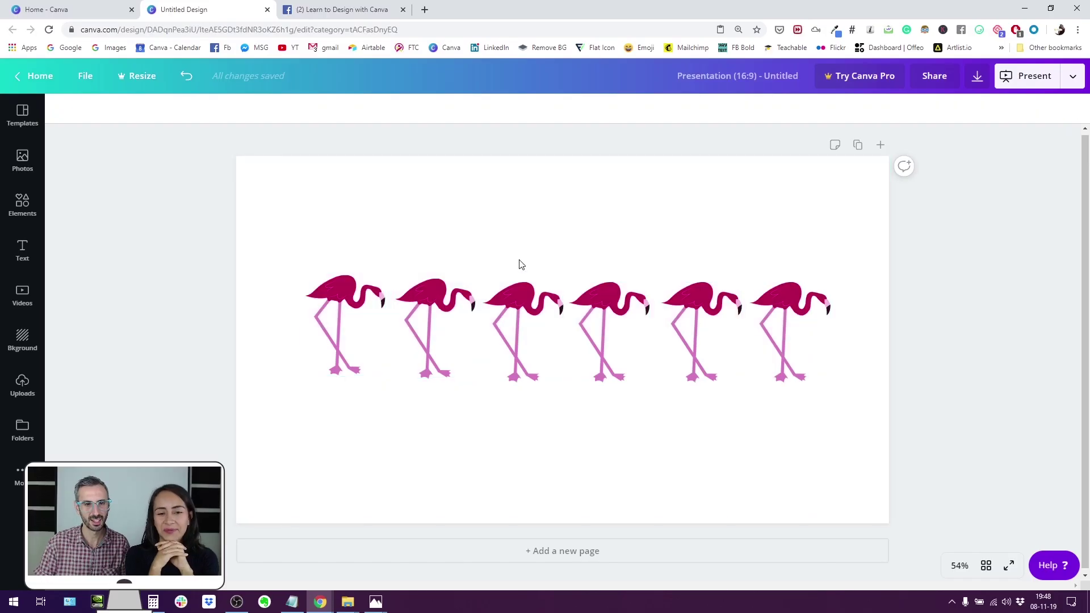
Nudge several flamingos into place, then select all six and bring up the Position options.
{"action": "mouse_move", "coordinate": [458, 309]}
{"action": "left_mouse_down"}
{"action": "mouse_move", "coordinate": [441, 309]}
{"action": "mouse_move", "coordinate": [474, 317]}
{"action": "left_mouse_up"}
{"action": "left_click_drag", "start_coordinate": [608, 317], "coordinate": [611, 318]}
{"action": "left_click", "coordinate": [690, 316]}
{"action": "left_click_drag", "start_coordinate": [690, 316], "coordinate": [716, 308]}
{"action": "left_click_drag", "start_coordinate": [791, 341], "coordinate": [796, 367]}
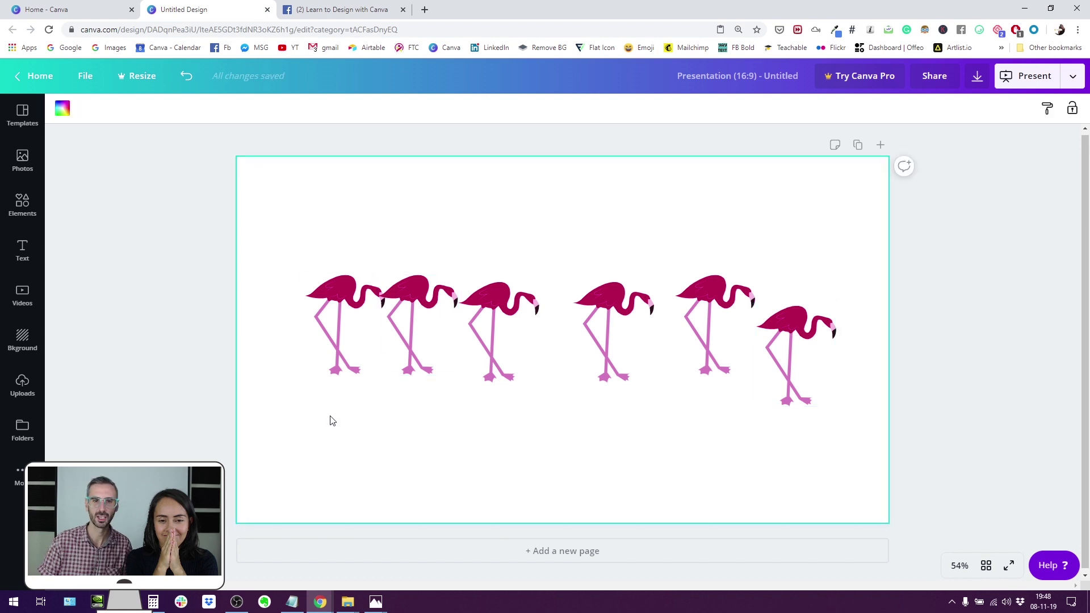
{"action": "left_click_drag", "start_coordinate": [281, 226], "coordinate": [834, 448]}
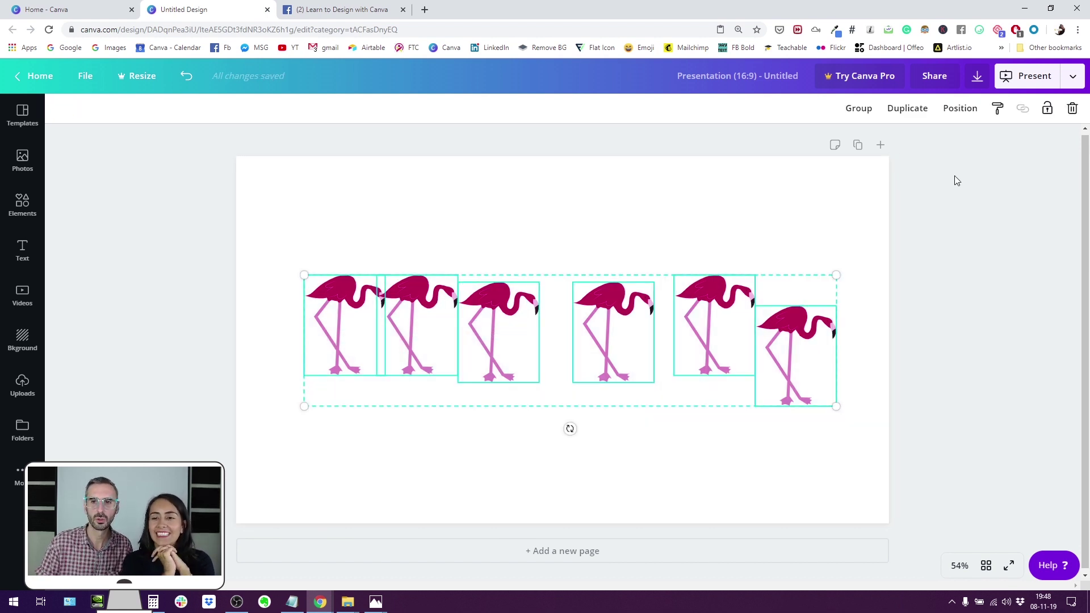
{"action": "left_click", "coordinate": [964, 109]}
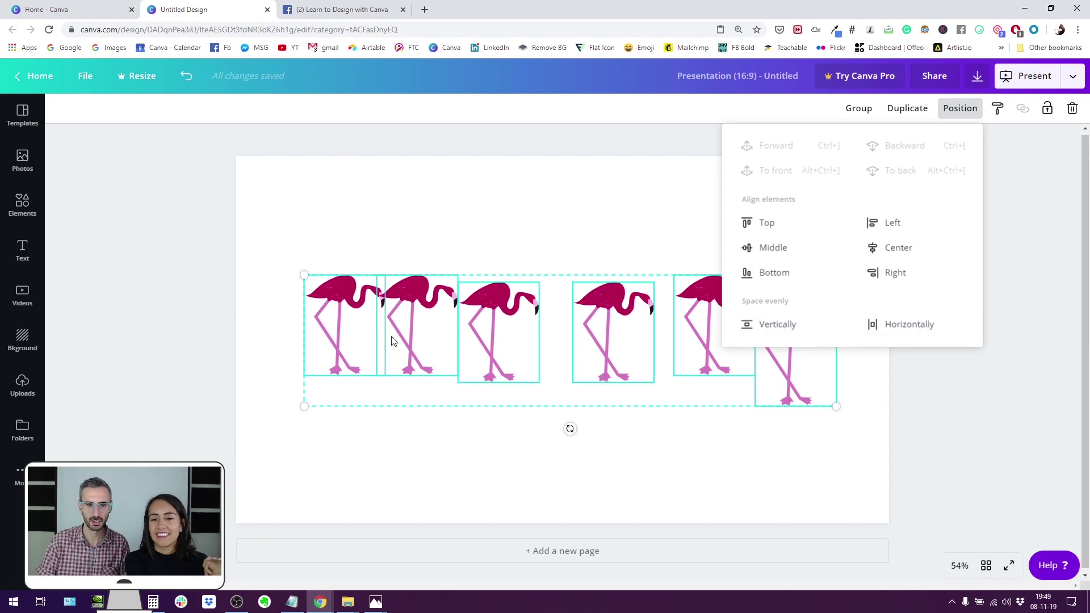
Space the six flamingos evenly horizontally and vertically.
{"action": "left_click", "coordinate": [895, 324]}
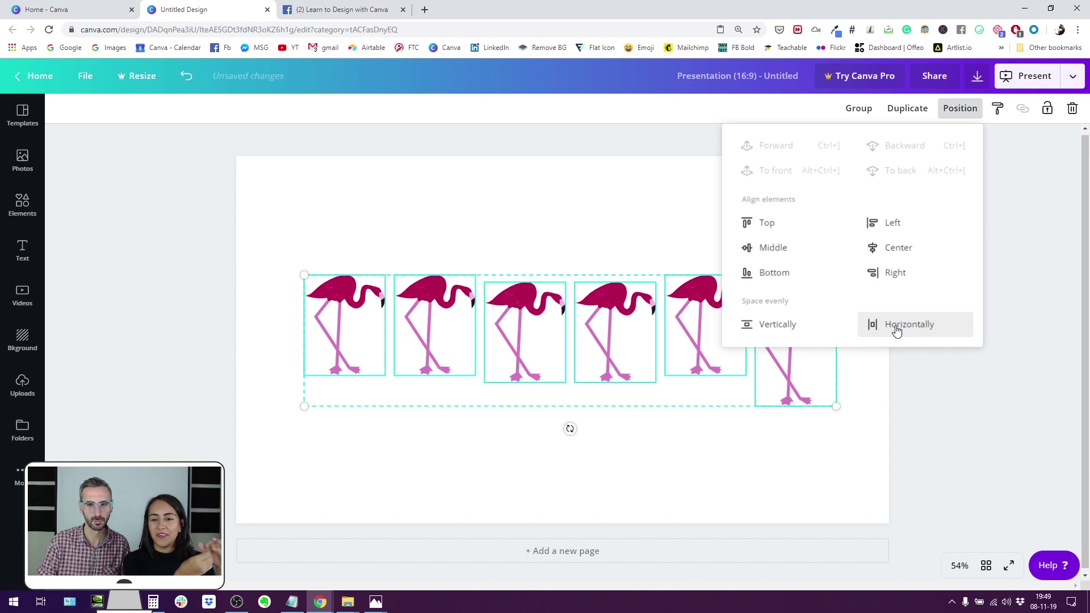
{"action": "left_click", "coordinate": [784, 331]}
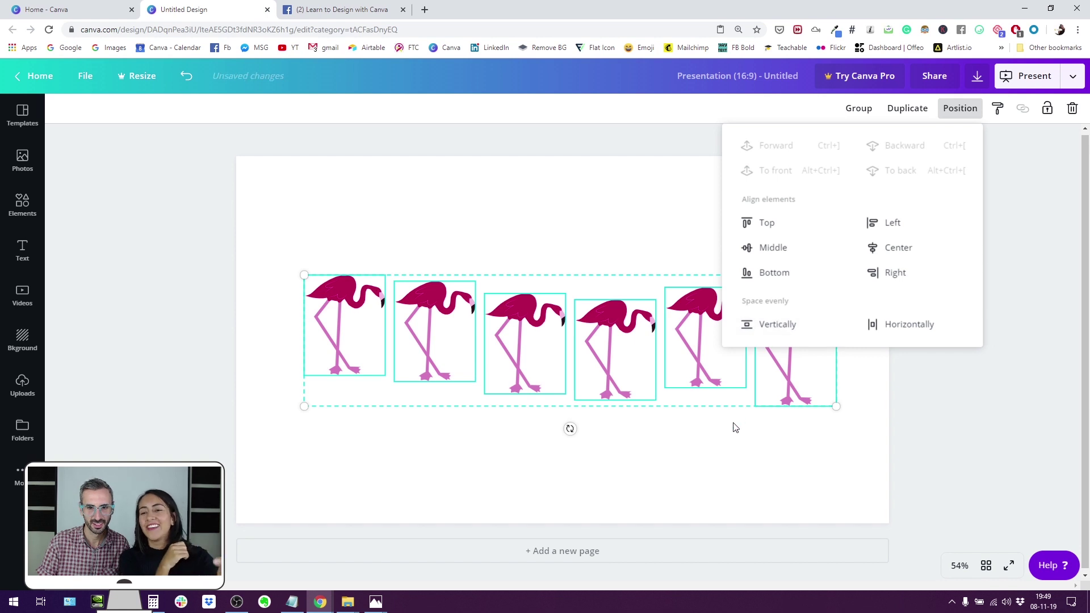
{"action": "left_click", "coordinate": [721, 445]}
{"action": "left_click", "coordinate": [721, 445]}
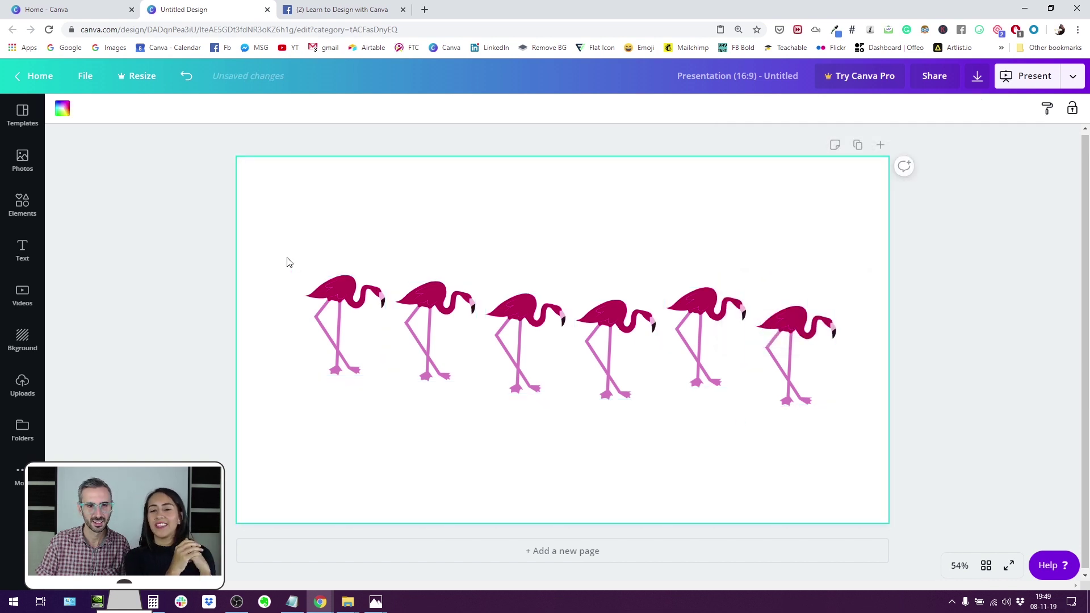
Align all six flamingos along their bottom edges and nudge the row slightly left.
{"action": "left_click_drag", "start_coordinate": [302, 258], "coordinate": [769, 358]}
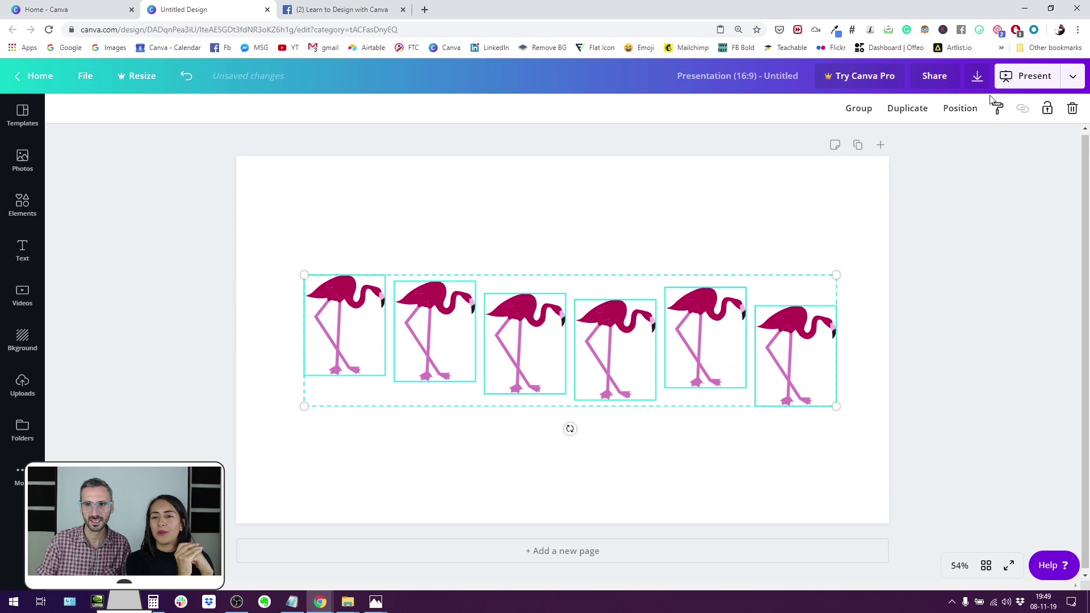
{"action": "left_click", "coordinate": [968, 109]}
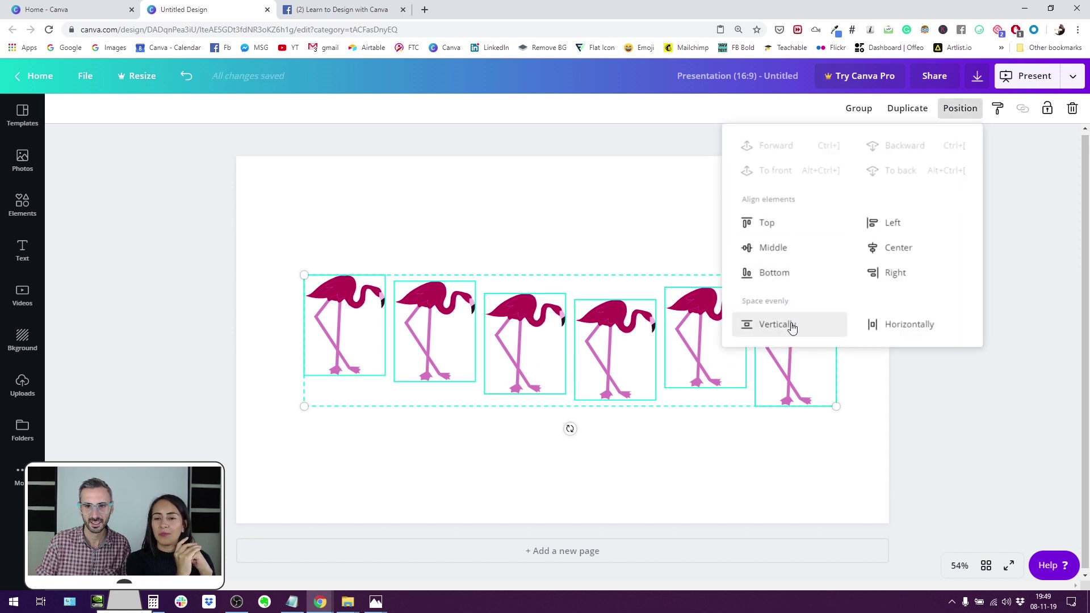
{"action": "left_click", "coordinate": [769, 278]}
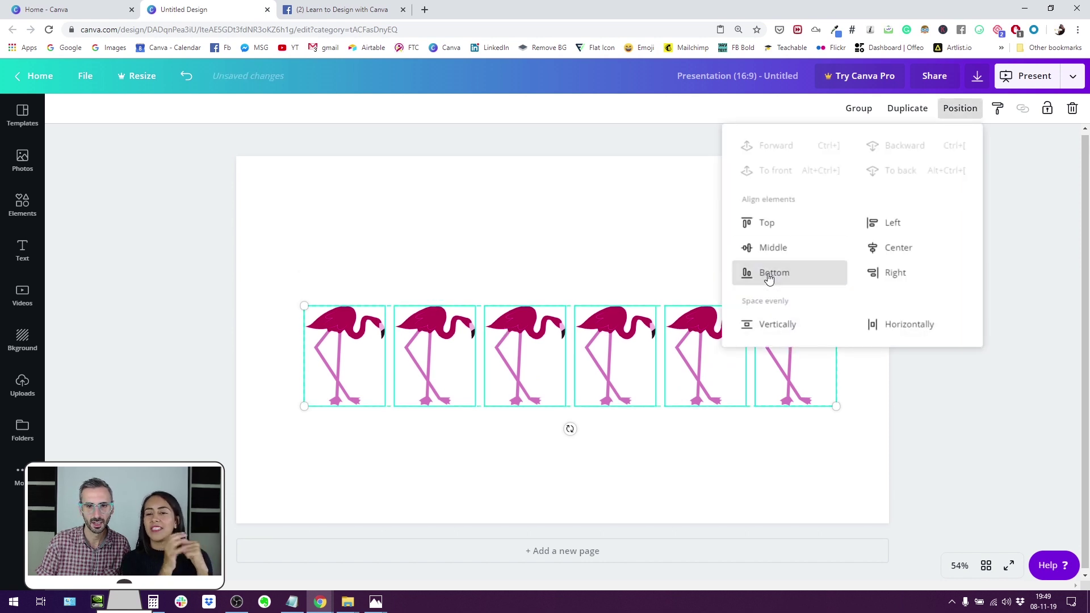
{"action": "left_click", "coordinate": [596, 228]}
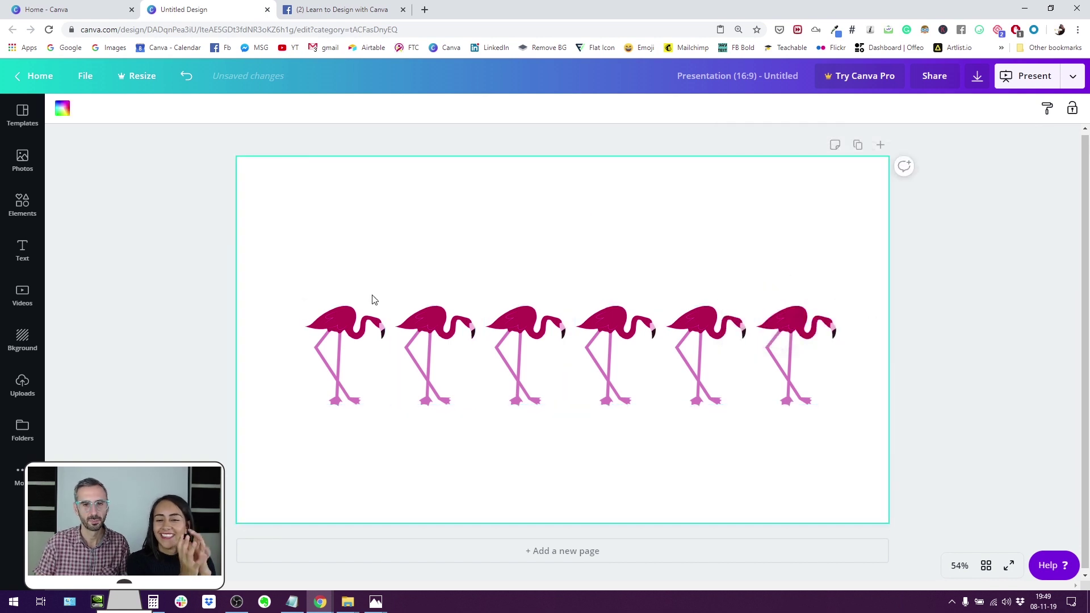
{"action": "left_click_drag", "start_coordinate": [328, 231], "coordinate": [826, 410]}
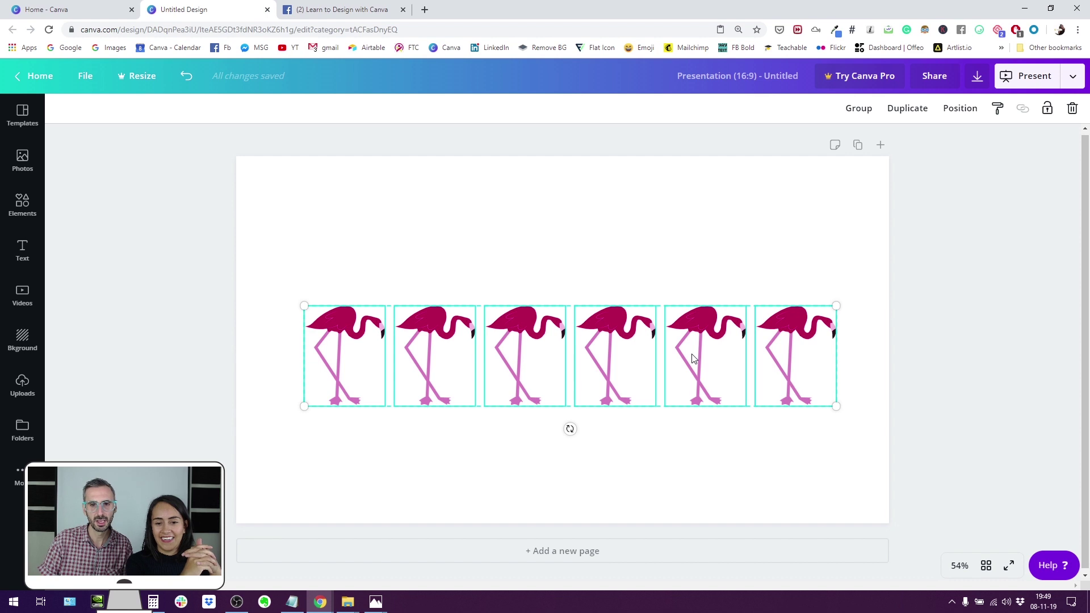
{"action": "left_click_drag", "start_coordinate": [610, 363], "coordinate": [604, 359]}
{"action": "left_click", "coordinate": [640, 275]}
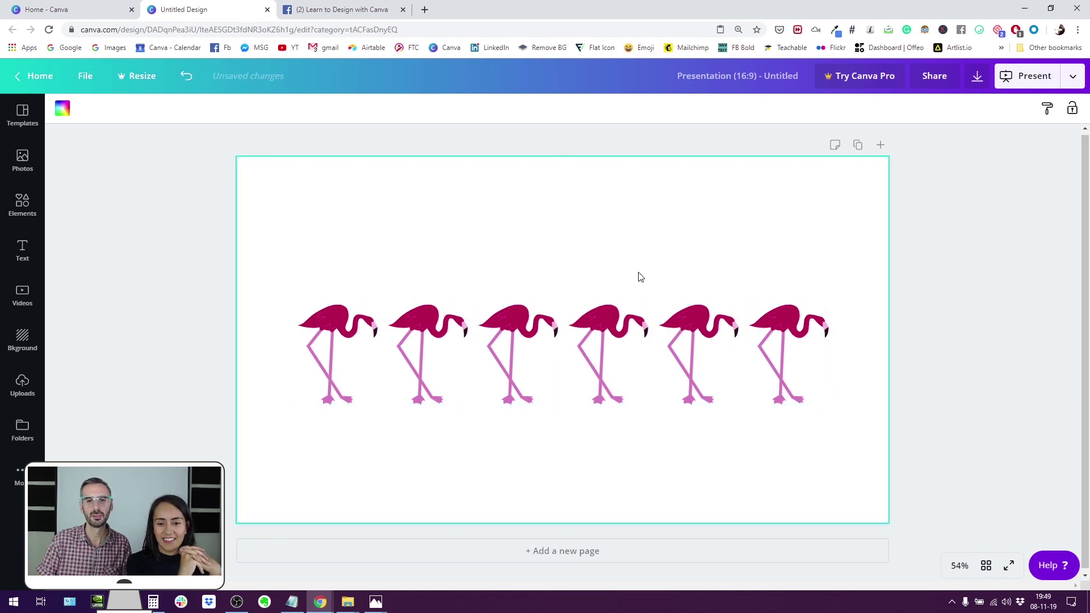
Move the fifth flamingo above the fourth and the sixth below, then space the three evenly vertically.
{"action": "left_click", "coordinate": [681, 320]}
{"action": "left_click_drag", "start_coordinate": [681, 321], "coordinate": [602, 217]}
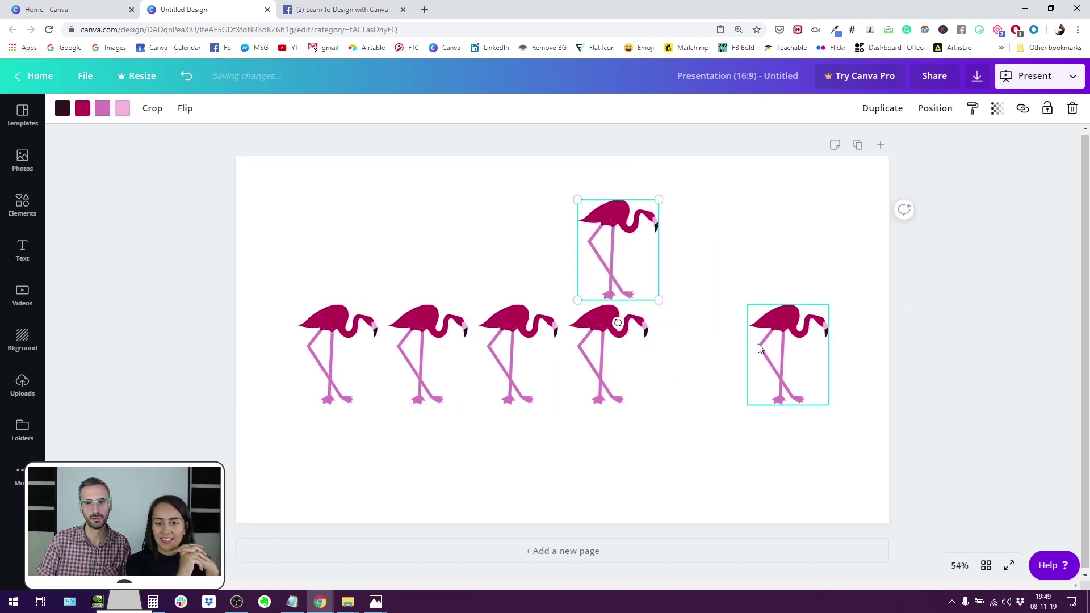
{"action": "left_click_drag", "start_coordinate": [754, 347], "coordinate": [574, 486]}
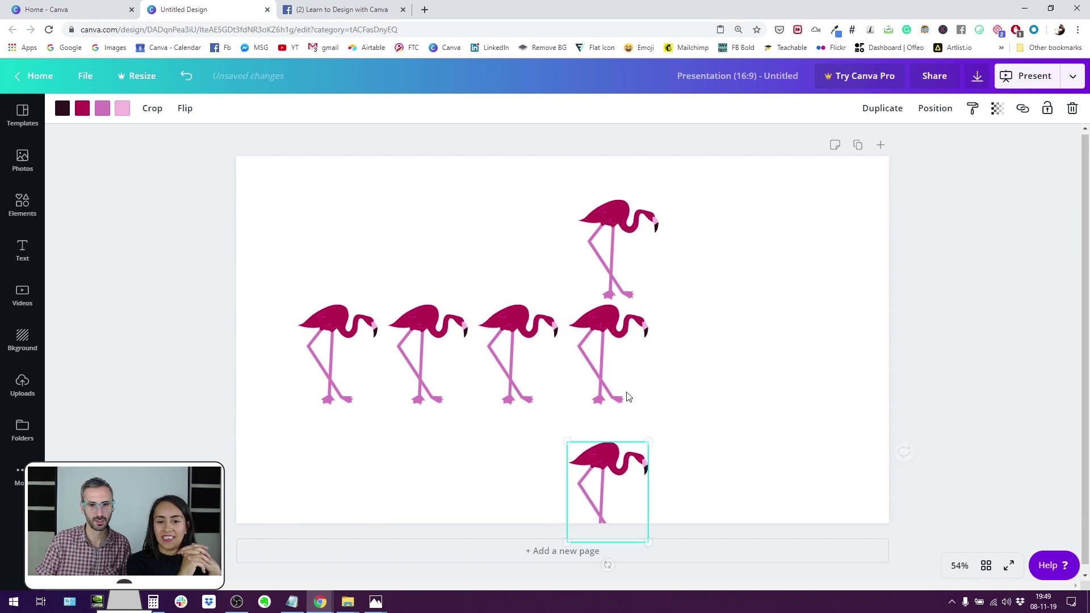
{"action": "left_click_drag", "start_coordinate": [698, 216], "coordinate": [613, 509]}
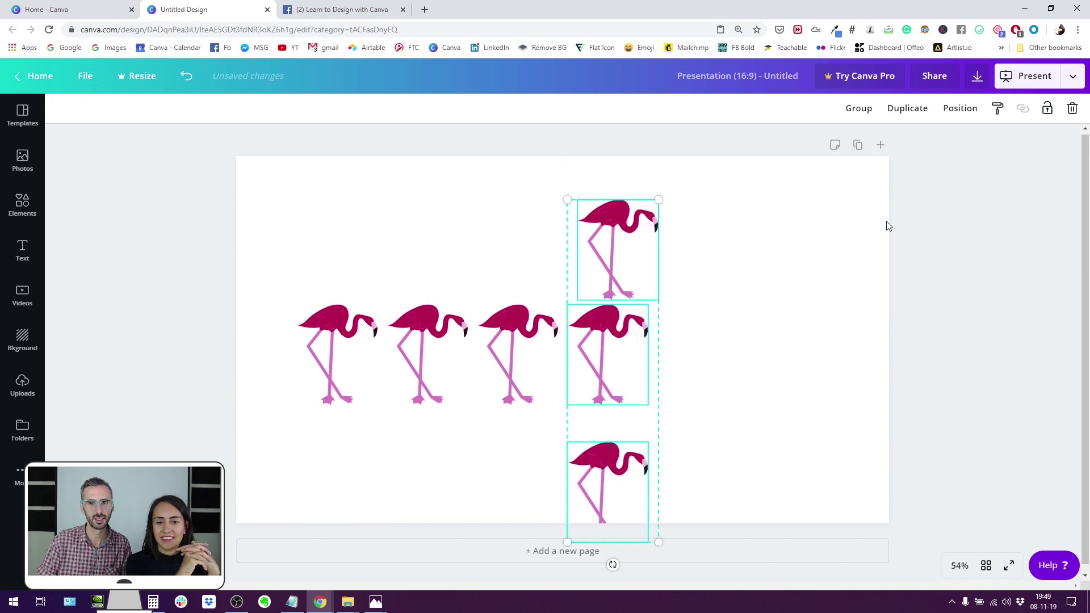
{"action": "left_click", "coordinate": [960, 108]}
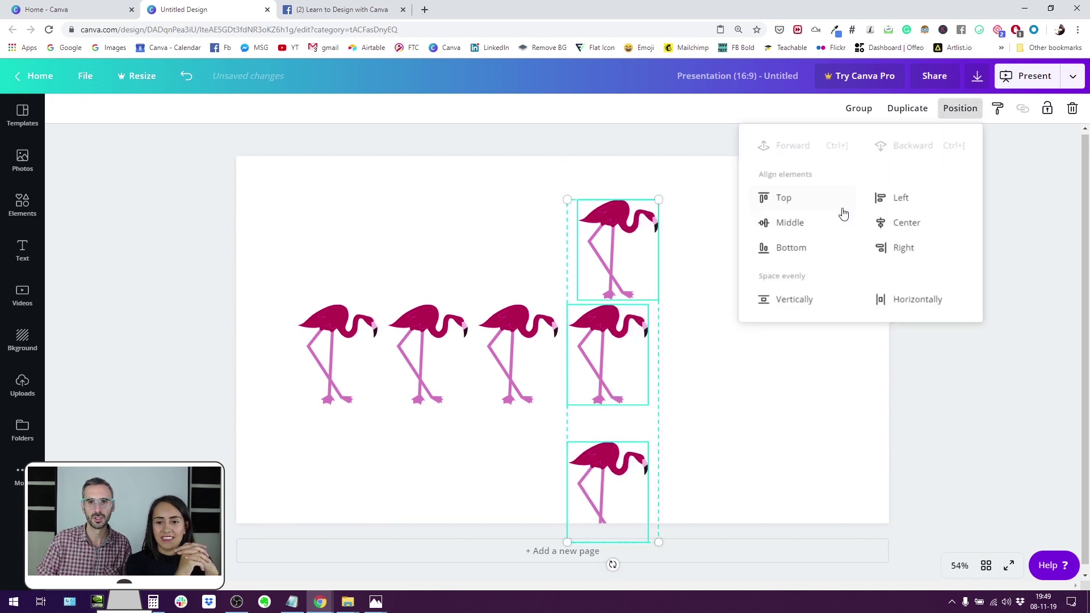
{"action": "left_click", "coordinate": [794, 300]}
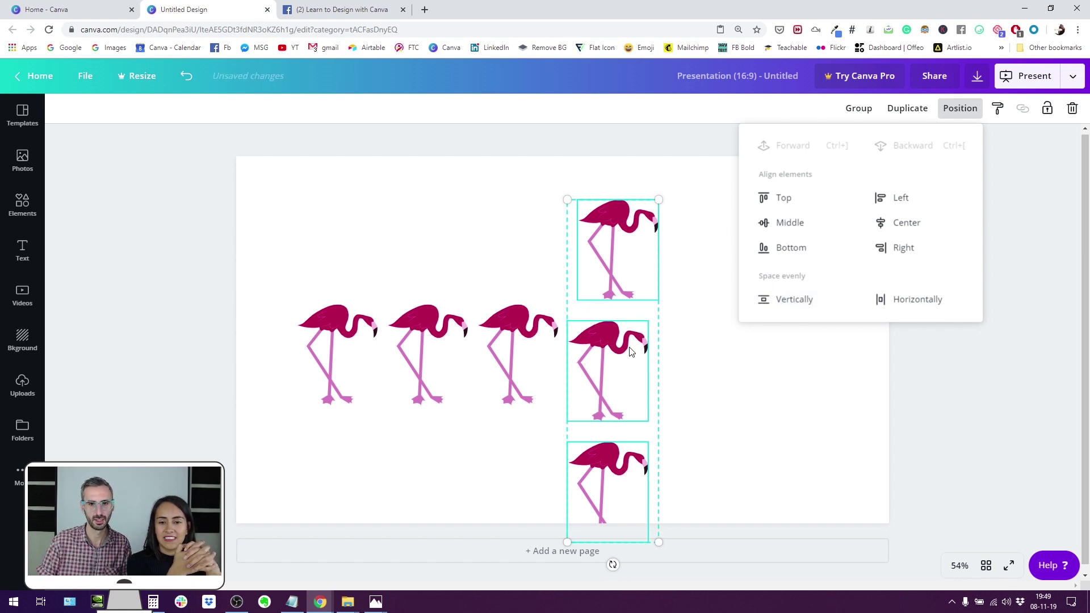
Drag the three-flamingo column further right and higher on the slide.
{"action": "left_click", "coordinate": [717, 488]}
{"action": "left_click_drag", "start_coordinate": [718, 488], "coordinate": [702, 229]}
{"action": "left_click", "coordinate": [702, 335]}
{"action": "left_click", "coordinate": [701, 336]}
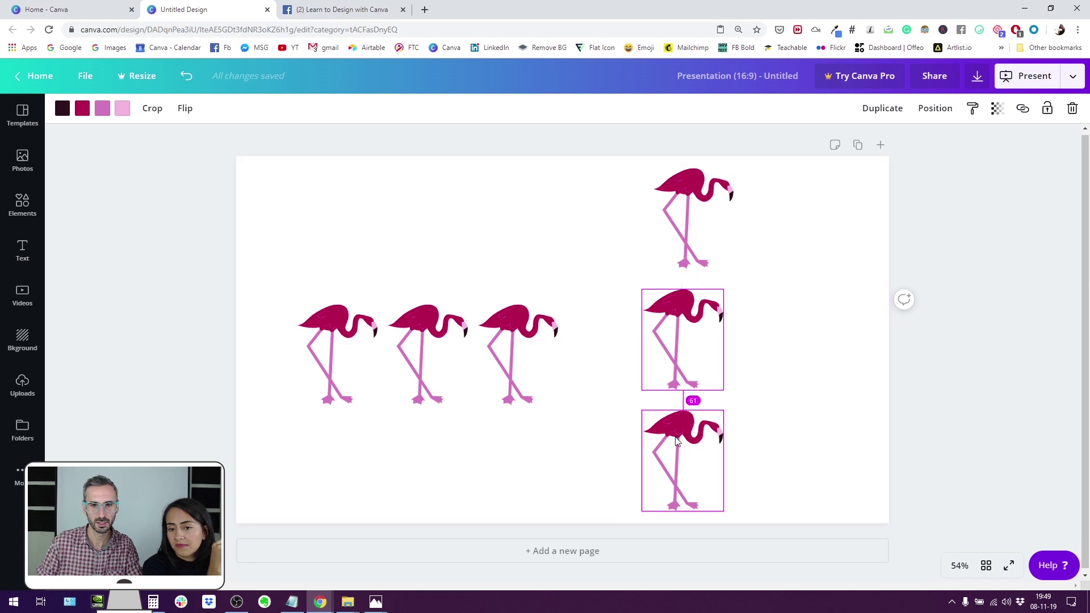
{"action": "left_click", "coordinate": [683, 345]}
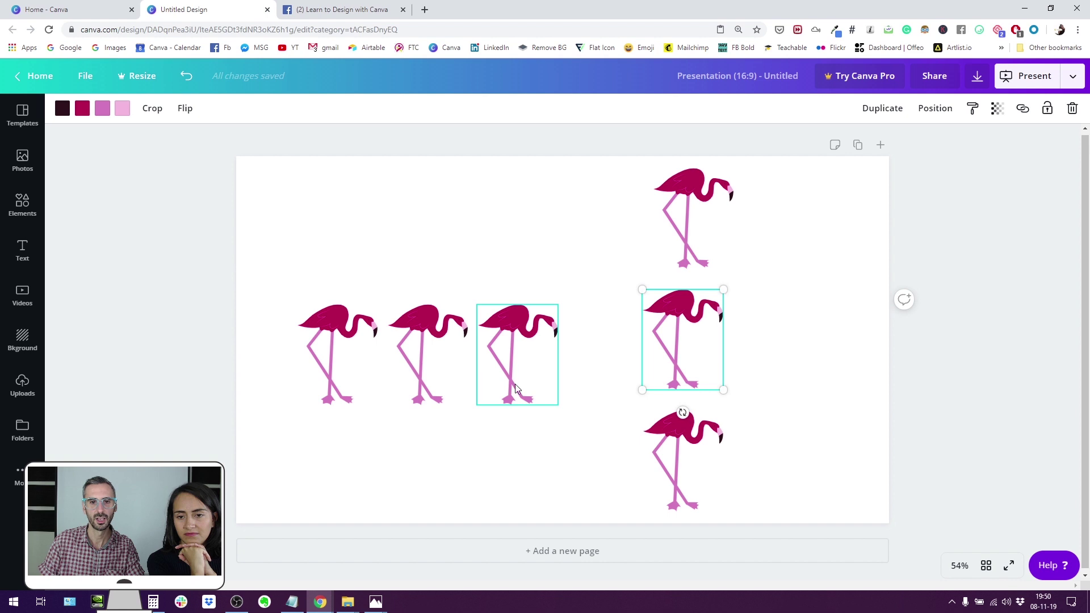
Reposition the three row flamingos, pulling the right one left to even the gaps.
{"action": "left_click", "coordinate": [446, 359]}
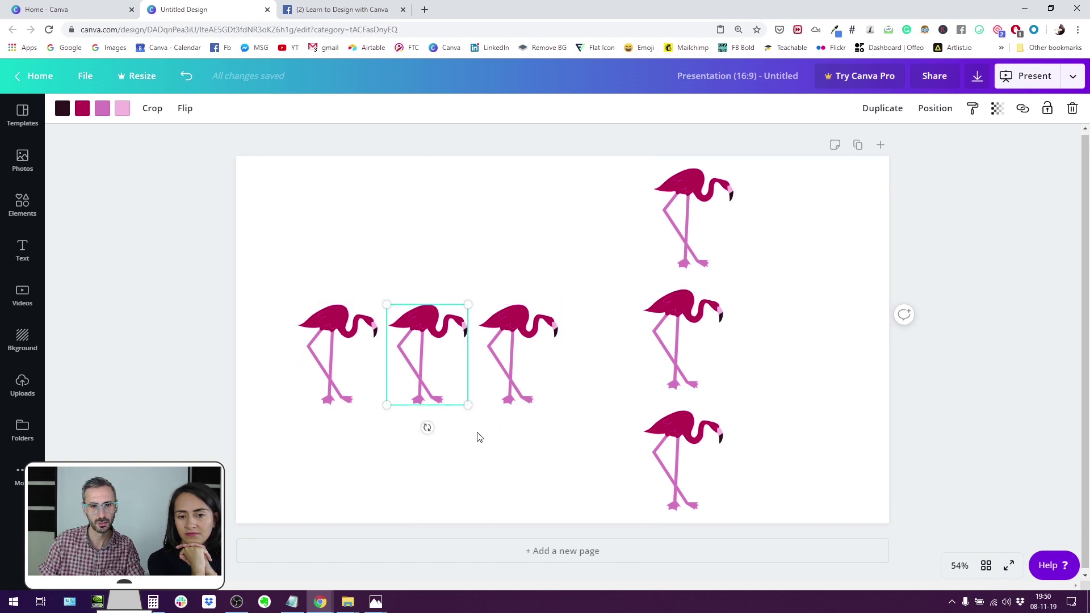
{"action": "left_click_drag", "start_coordinate": [514, 364], "coordinate": [530, 363]}
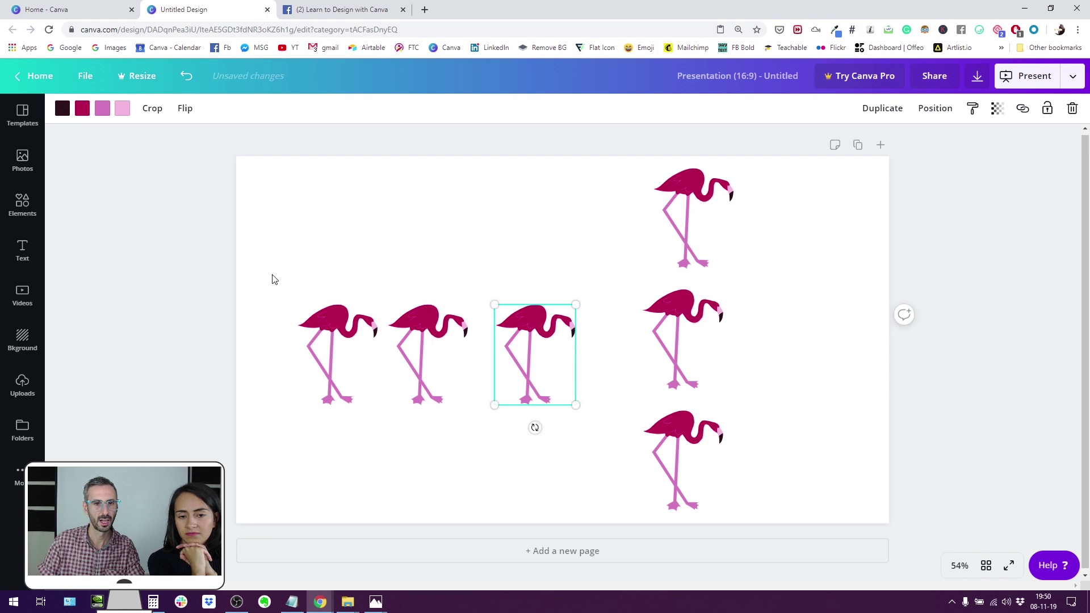
{"action": "left_click", "coordinate": [431, 377]}
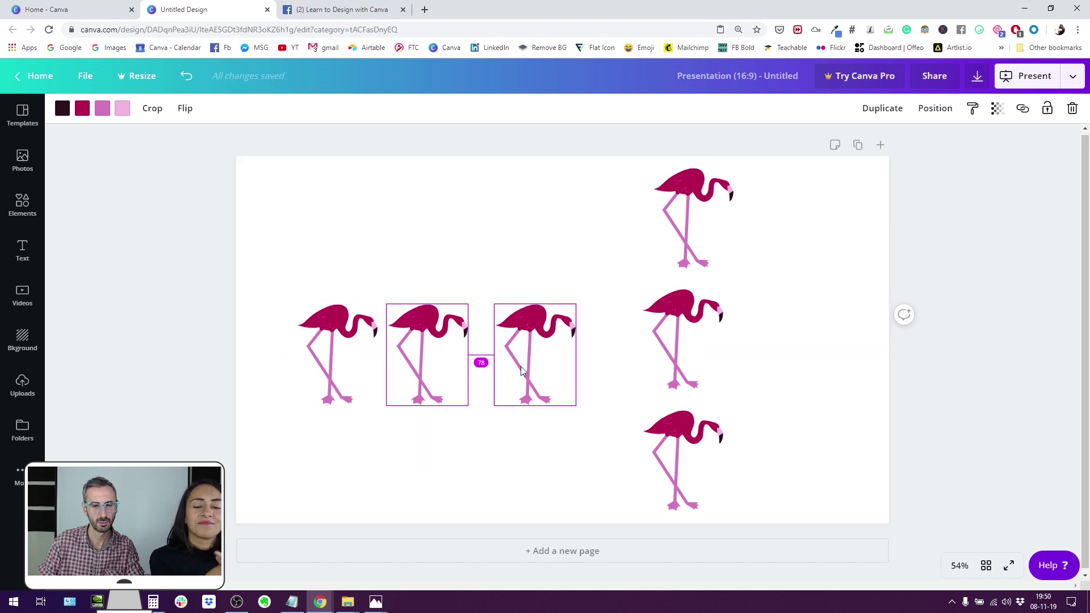
{"action": "left_click_drag", "start_coordinate": [523, 354], "coordinate": [511, 349]}
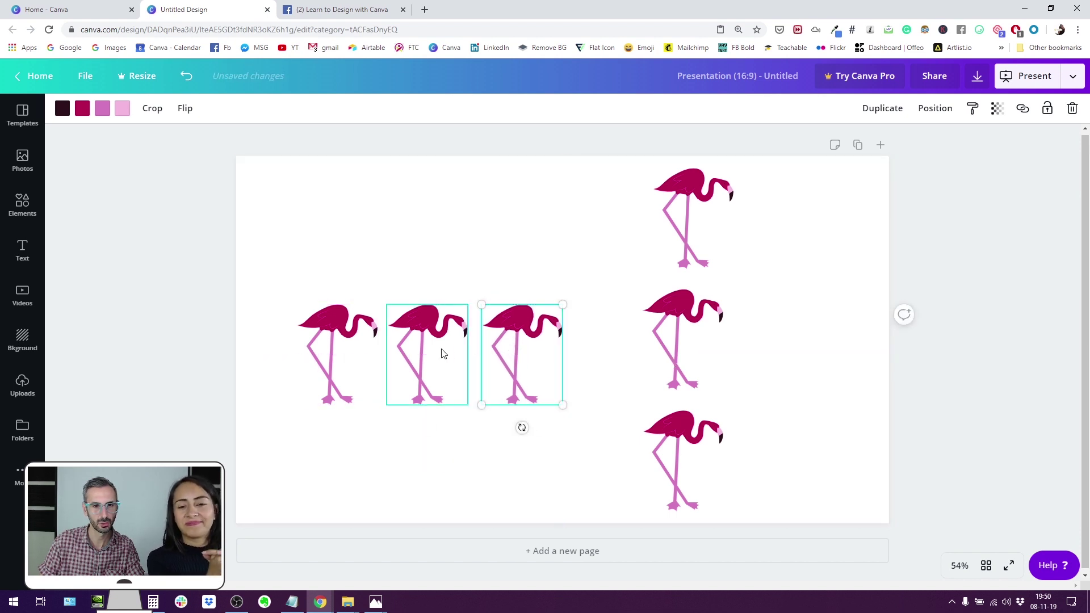
{"action": "left_click_drag", "start_coordinate": [442, 353], "coordinate": [475, 359]}
{"action": "left_click_drag", "start_coordinate": [397, 357], "coordinate": [360, 360]}
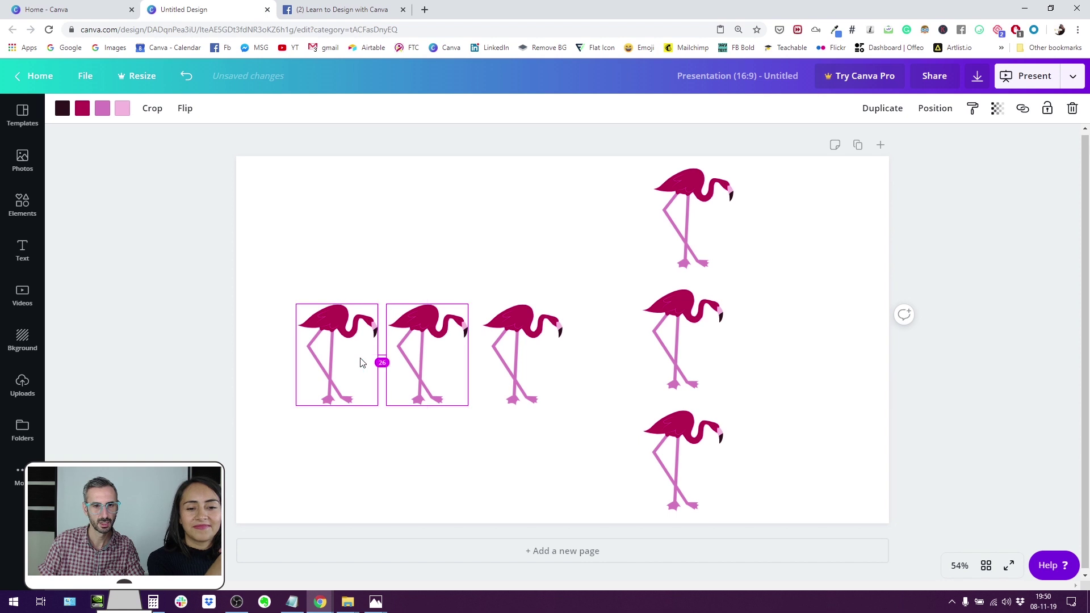
Space the three row flamingos evenly horizontally, then deselect them and select the page.
{"action": "left_click", "coordinate": [427, 406]}
{"action": "left_click_drag", "start_coordinate": [314, 450], "coordinate": [541, 332]}
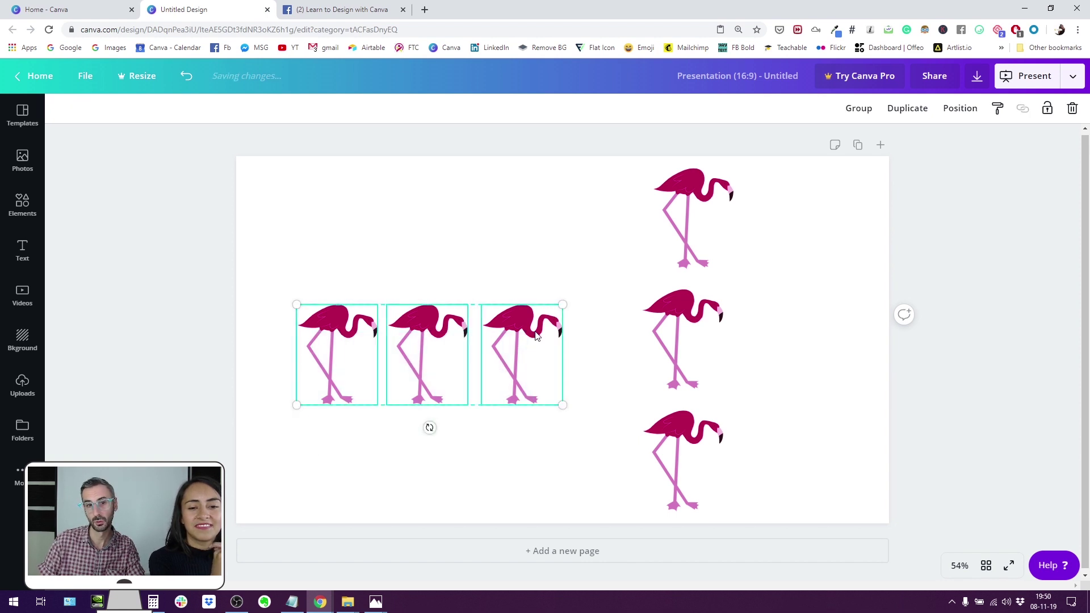
{"action": "left_click", "coordinate": [959, 108]}
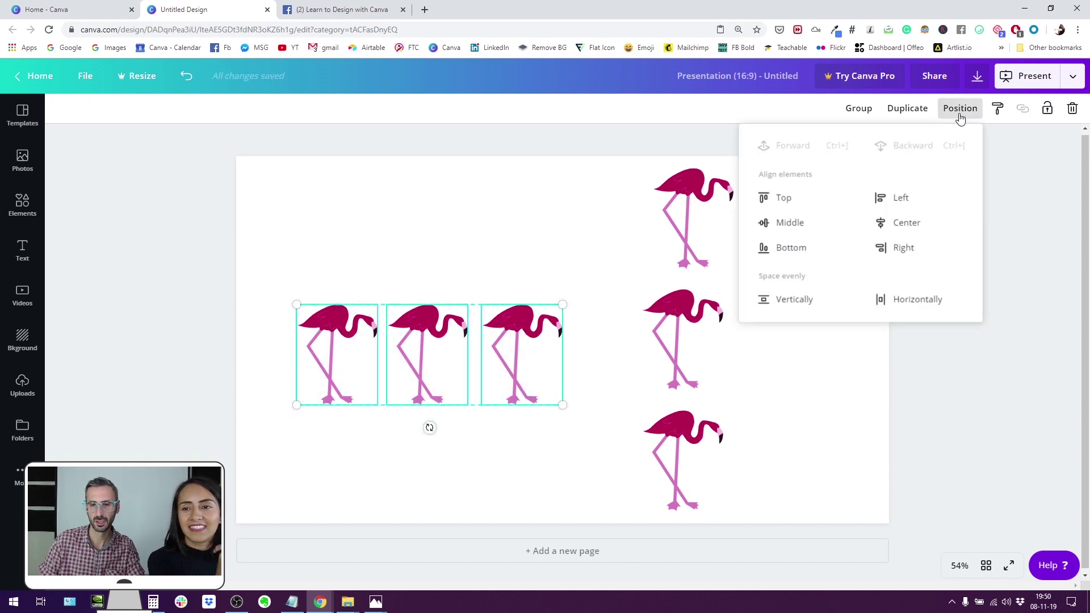
{"action": "left_click", "coordinate": [895, 306]}
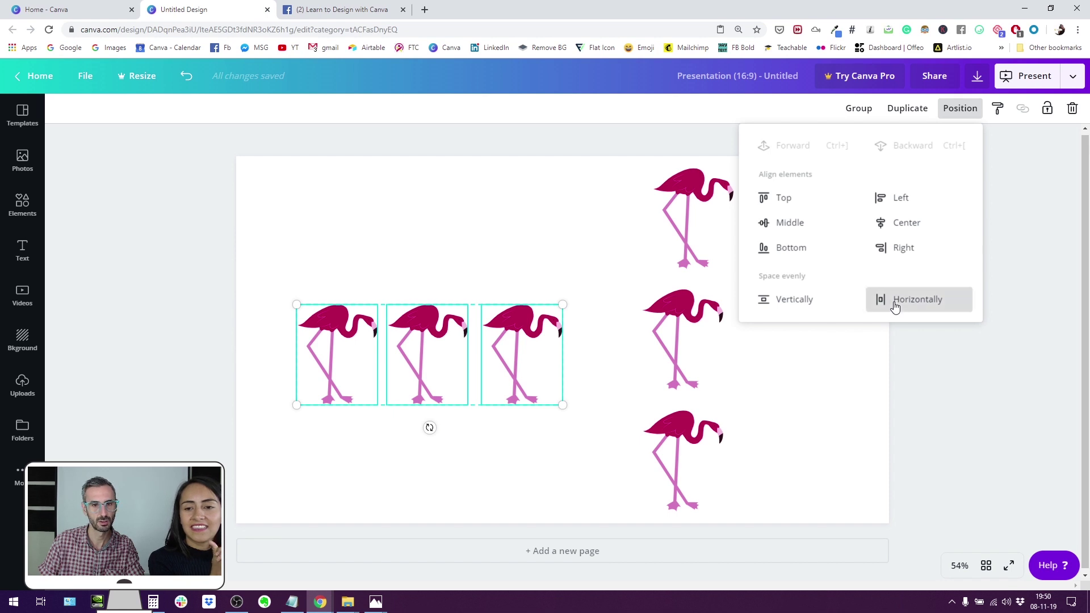
{"action": "left_click", "coordinate": [430, 383]}
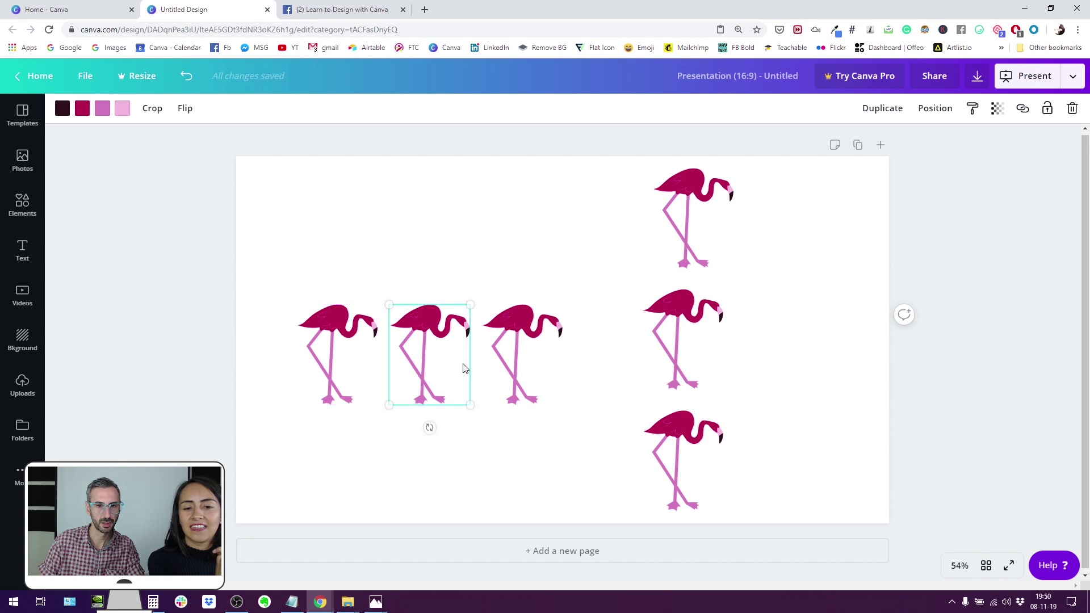
{"action": "mouse_move", "coordinate": [496, 369]}
{"action": "left_click", "coordinate": [495, 435]}
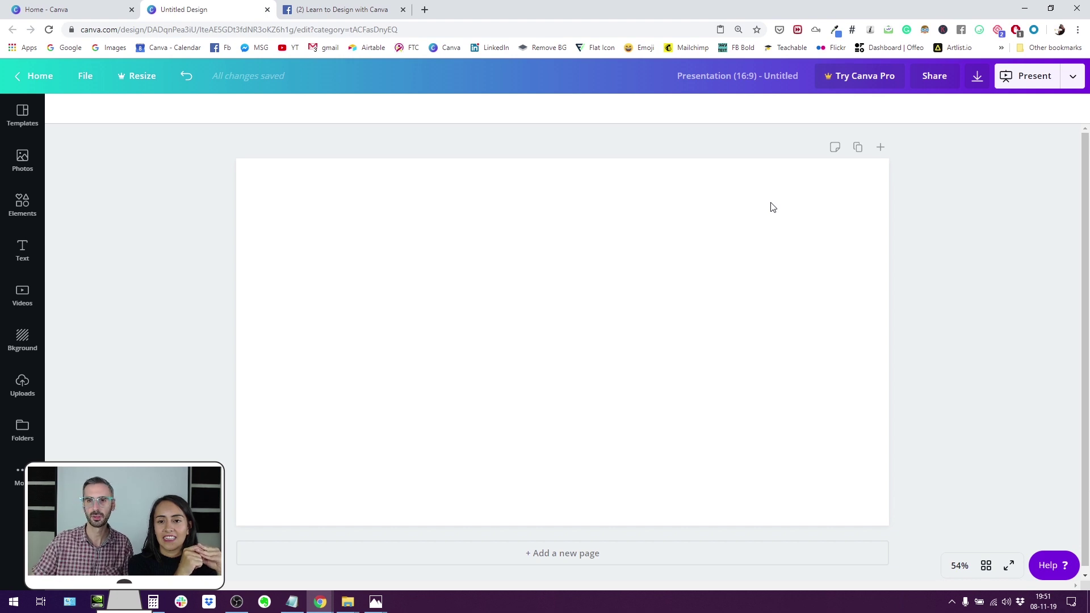
Open the full Recently Used list in the Elements panel for the blank page.
{"action": "left_click", "coordinate": [790, 268]}
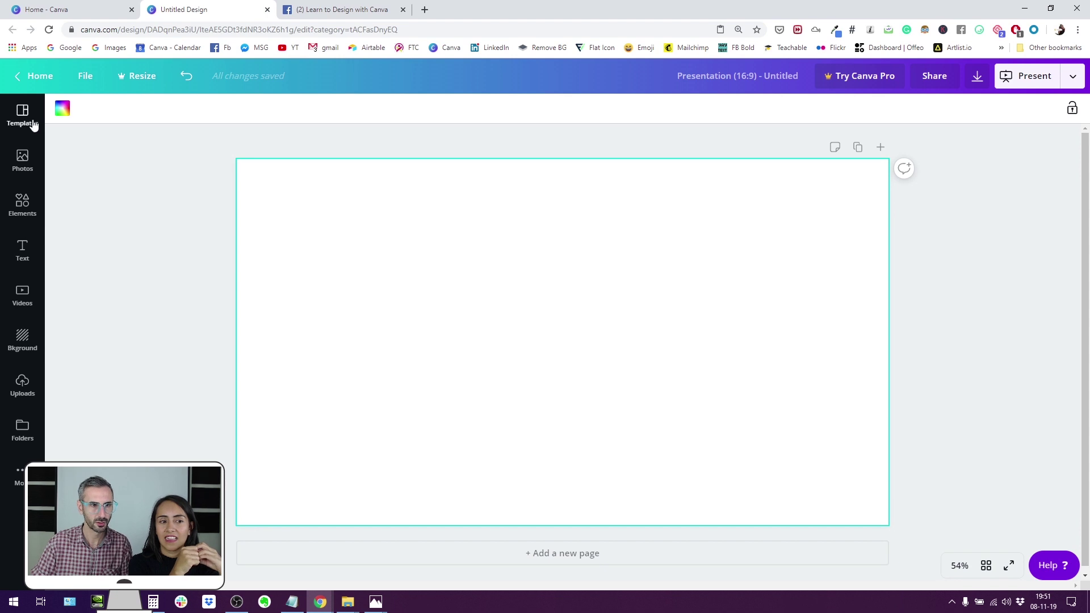
{"action": "left_click", "coordinate": [26, 203]}
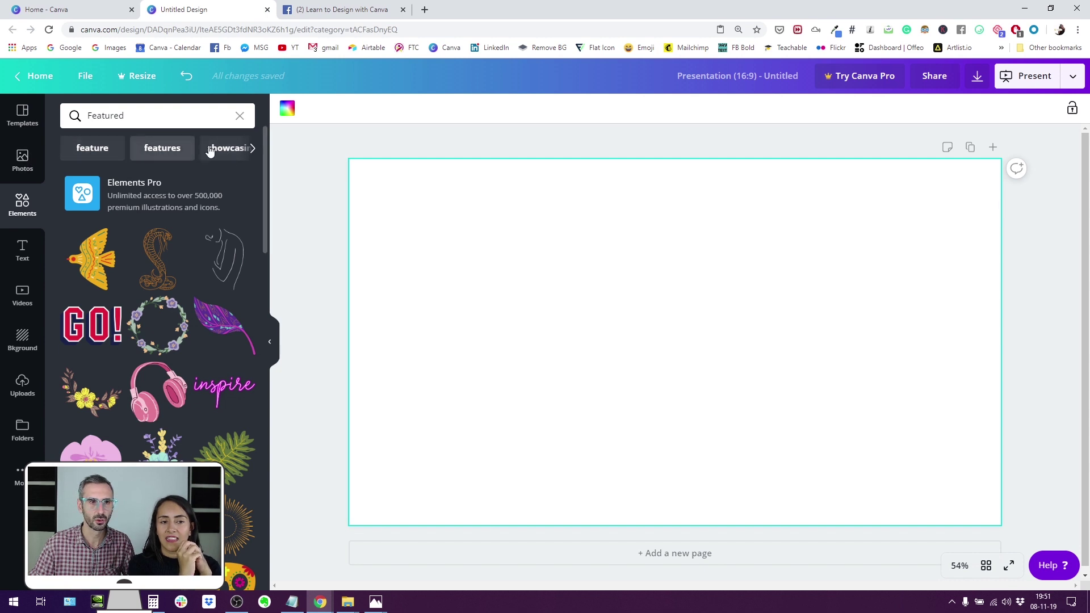
{"action": "left_click", "coordinate": [251, 148]}
{"action": "left_click", "coordinate": [253, 149]}
{"action": "left_click", "coordinate": [253, 149]}
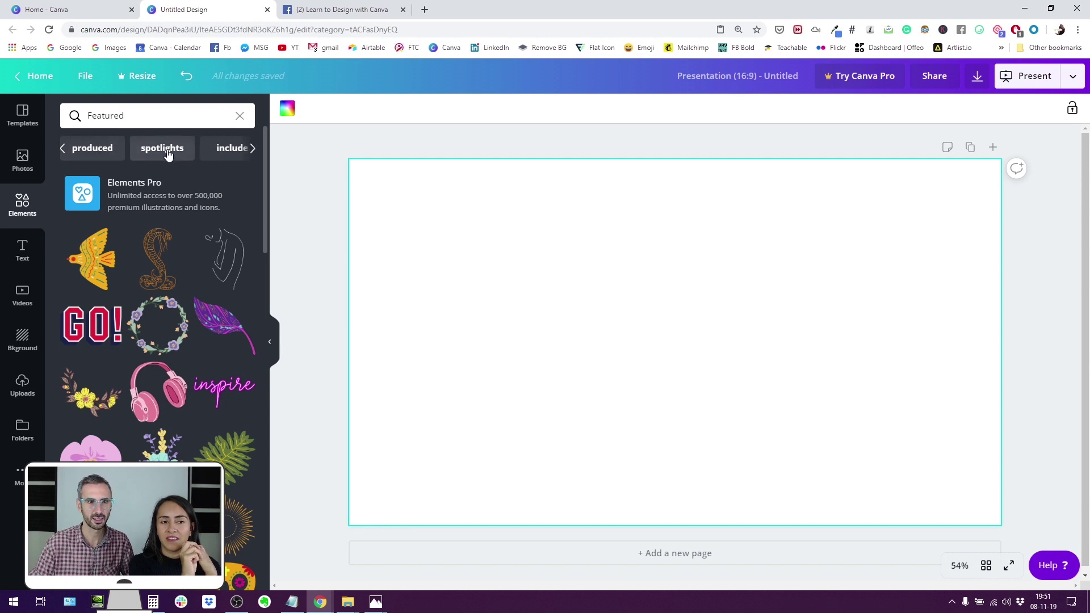
{"action": "scroll", "coordinate": [124, 447], "scroll_direction": "down", "scroll_amount": 2}
{"action": "scroll", "coordinate": [124, 443], "scroll_direction": "up", "scroll_amount": 2}
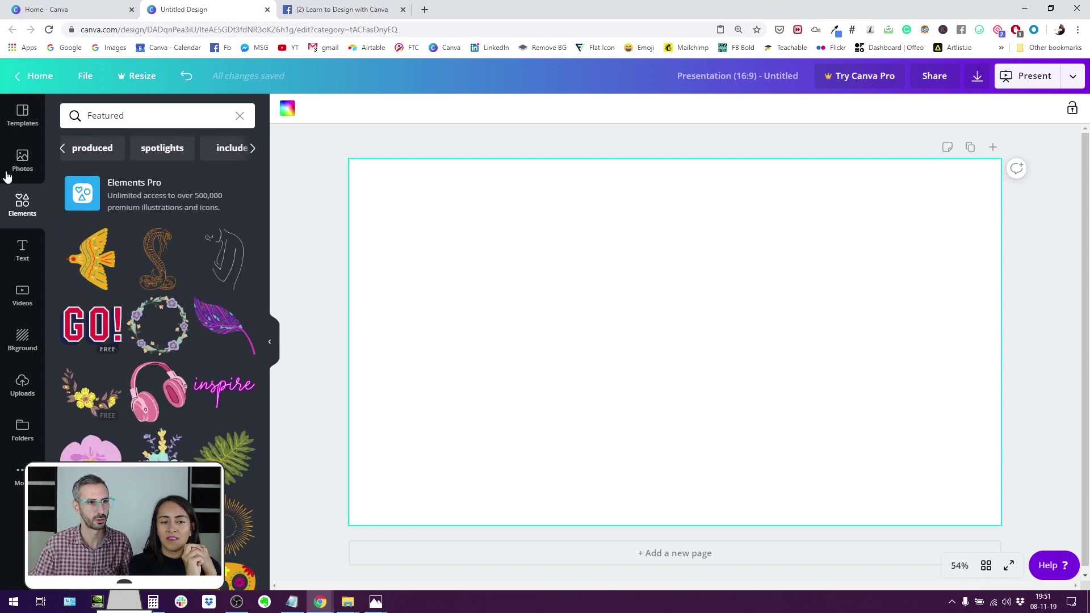
{"action": "left_click", "coordinate": [240, 117]}
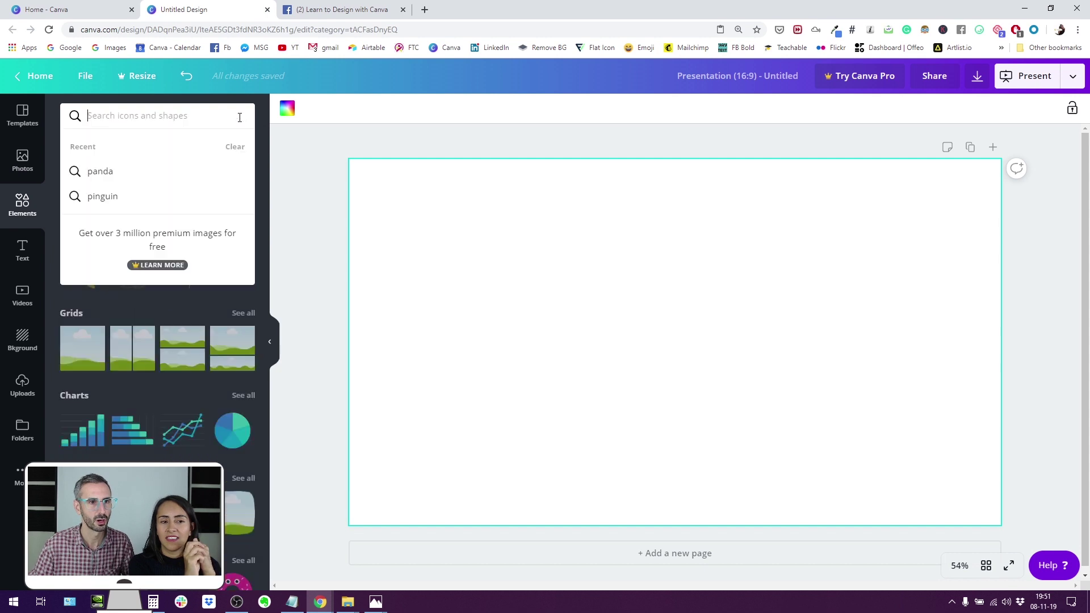
{"action": "left_click", "coordinate": [264, 214]}
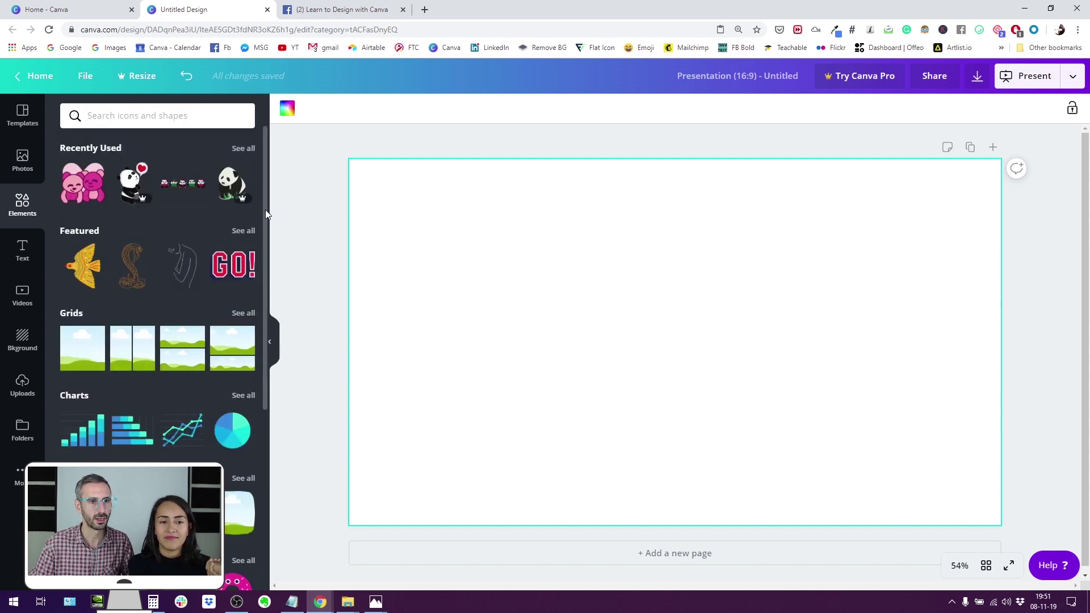
{"action": "left_click", "coordinate": [252, 149]}
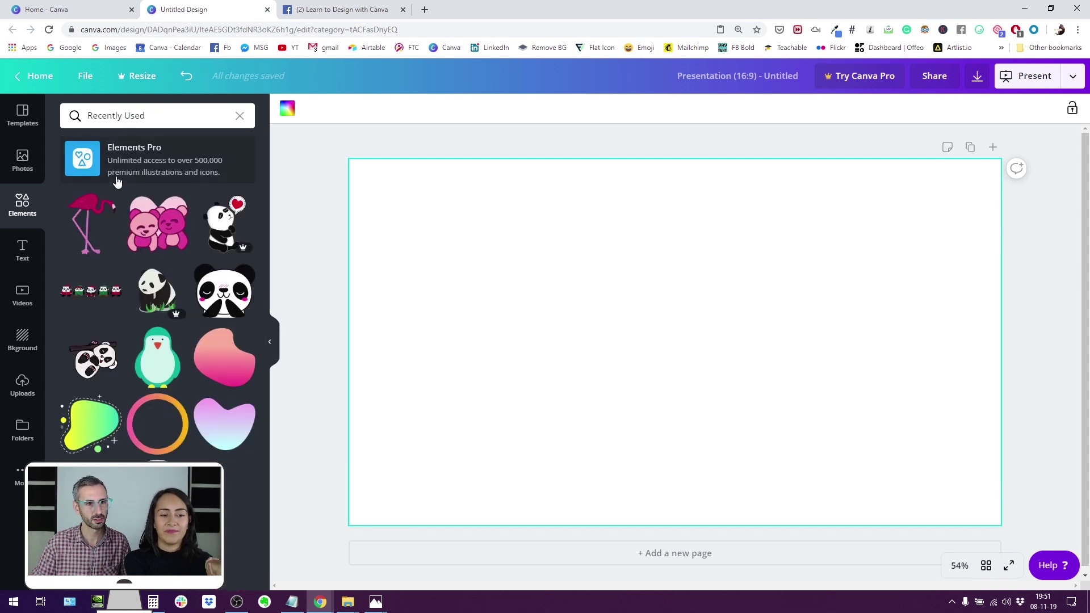
Add the flamingo sticker, shrink it and move it to the page's left.
{"action": "left_click", "coordinate": [88, 213]}
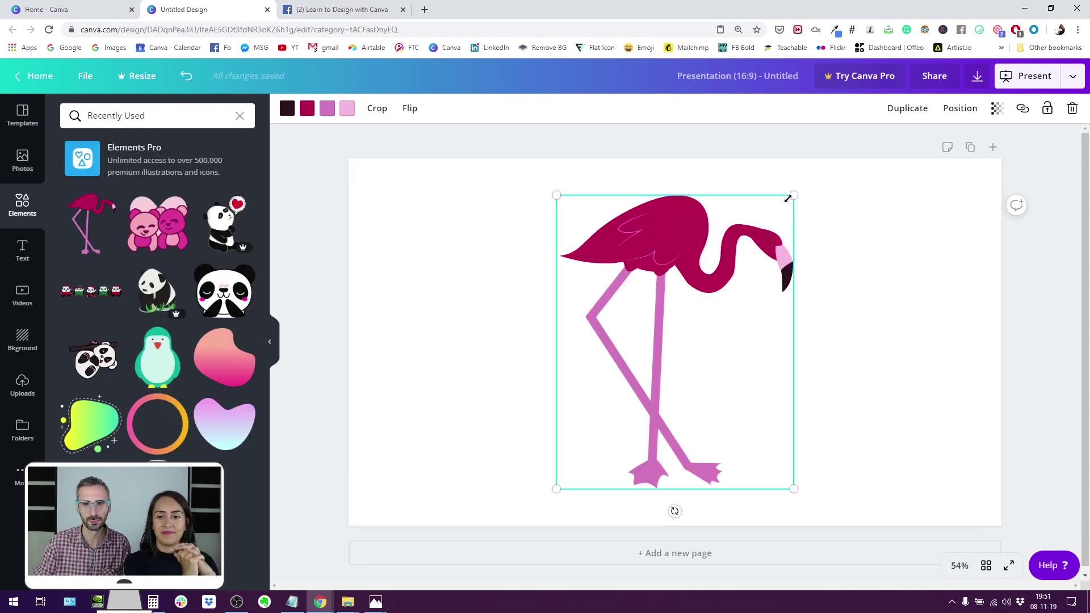
{"action": "left_click_drag", "start_coordinate": [794, 195], "coordinate": [655, 332]}
{"action": "left_click_drag", "start_coordinate": [587, 338], "coordinate": [442, 284]}
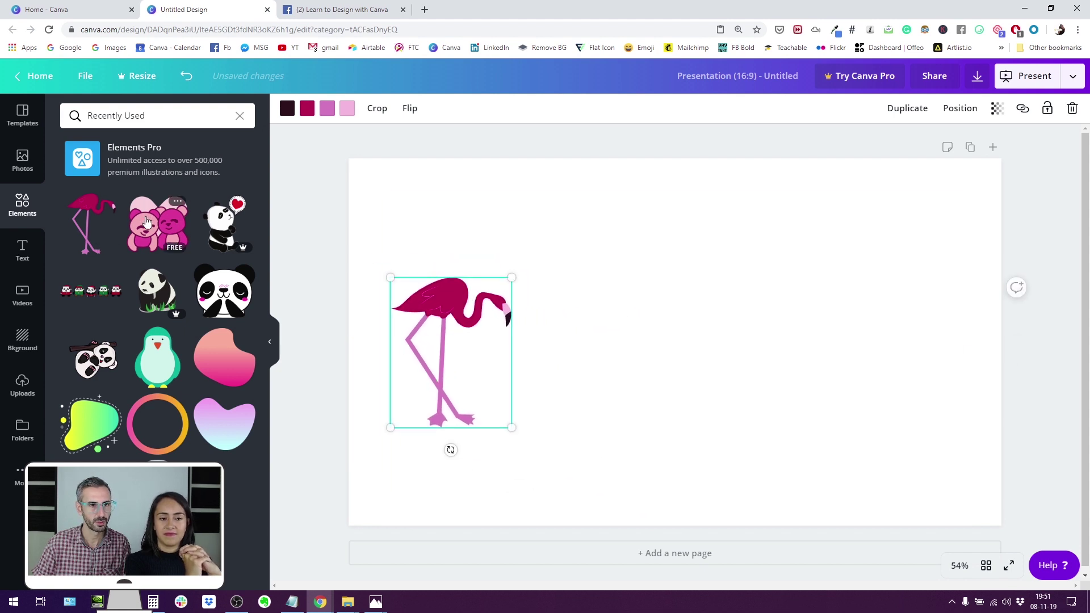
Add the pink pandas-with-heart sticker right of the flamingo and shrink it slightly.
{"action": "left_click", "coordinate": [148, 223]}
{"action": "left_click_drag", "start_coordinate": [700, 331], "coordinate": [747, 328]}
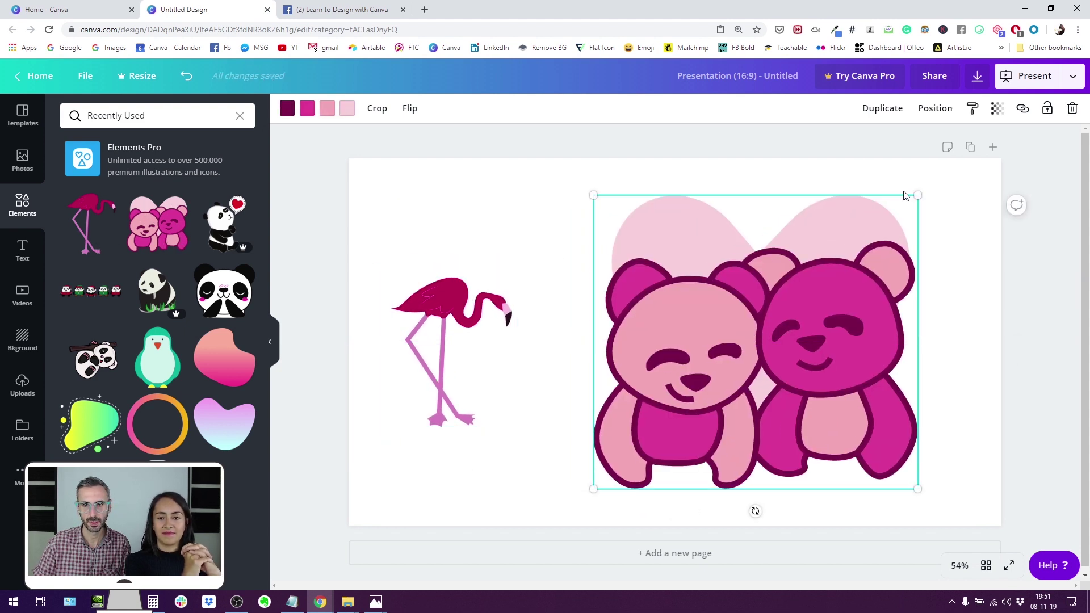
{"action": "left_click_drag", "start_coordinate": [917, 195], "coordinate": [905, 207]}
Recolour the pandas' magenta and pink parts dark purple, dark parts white, and the heart magenta.
{"action": "left_click", "coordinate": [286, 108]}
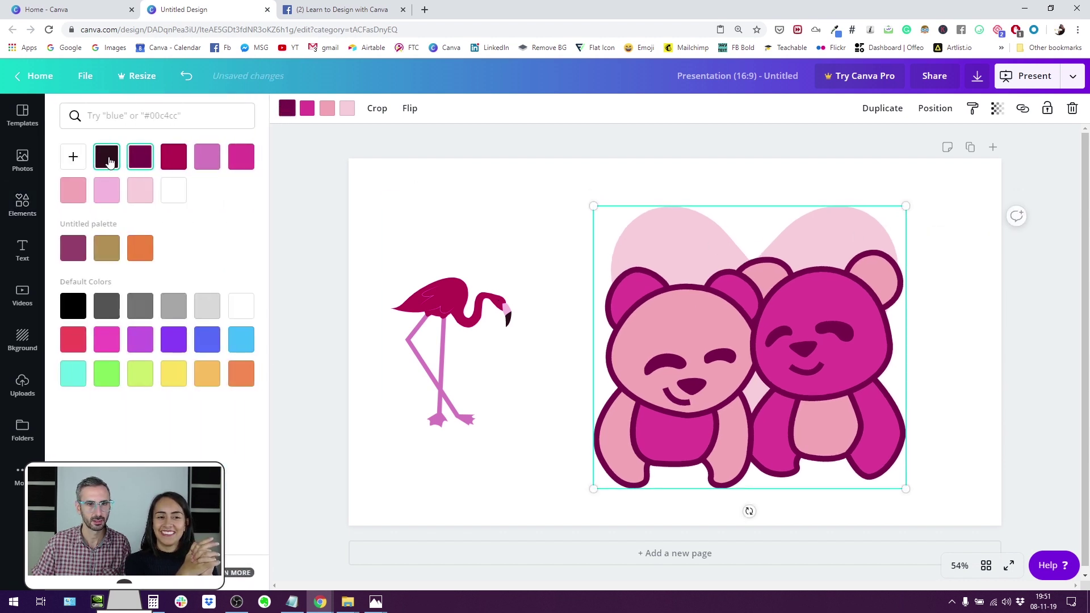
{"action": "left_click", "coordinate": [315, 113]}
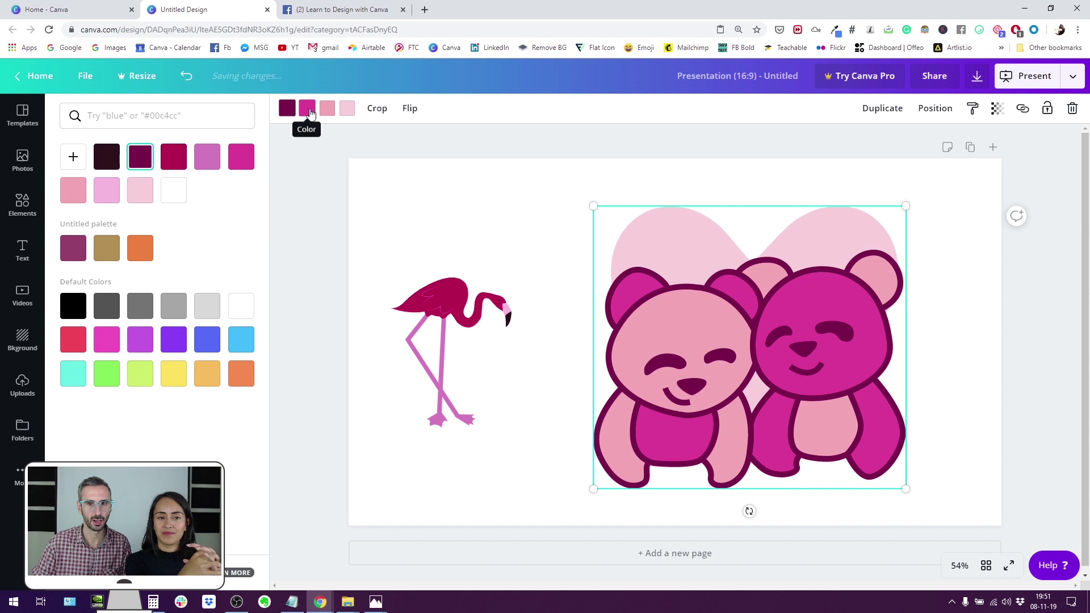
{"action": "left_click", "coordinate": [109, 158]}
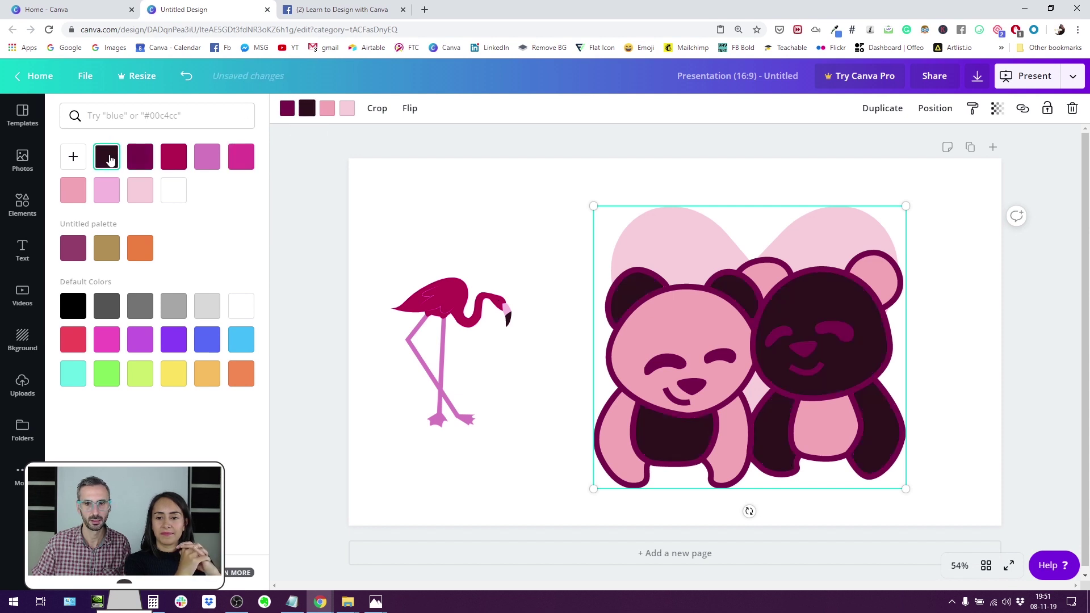
{"action": "left_click", "coordinate": [173, 190]}
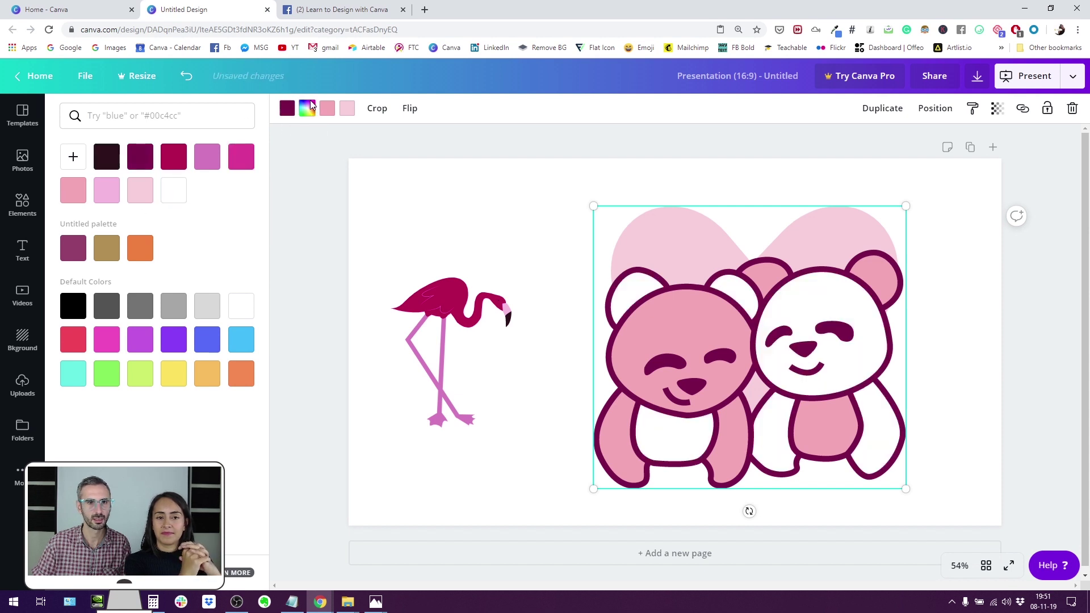
{"action": "left_click", "coordinate": [327, 111]}
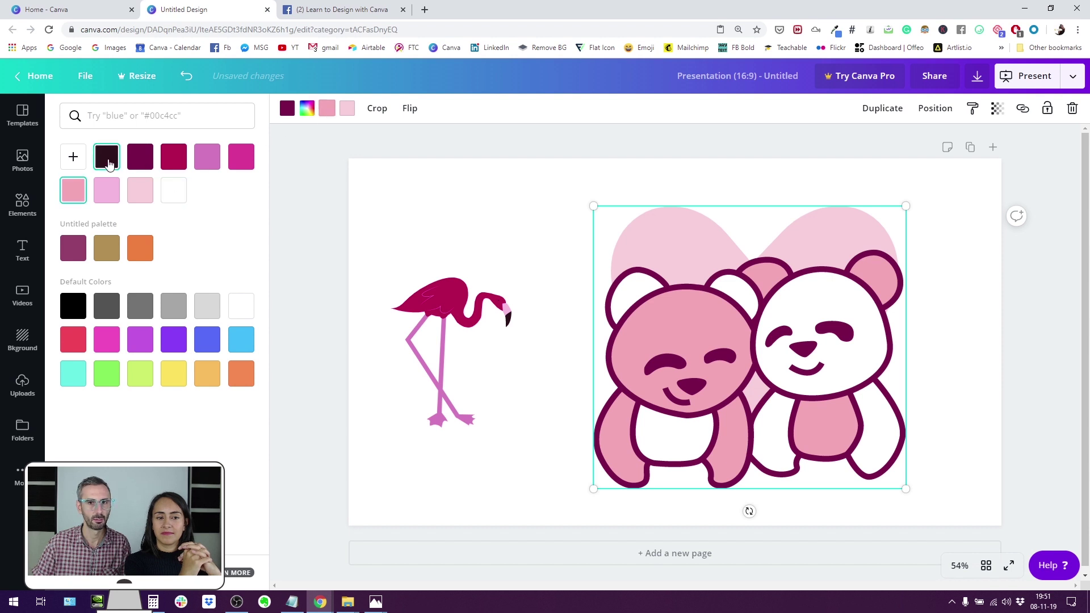
{"action": "left_click", "coordinate": [109, 162]}
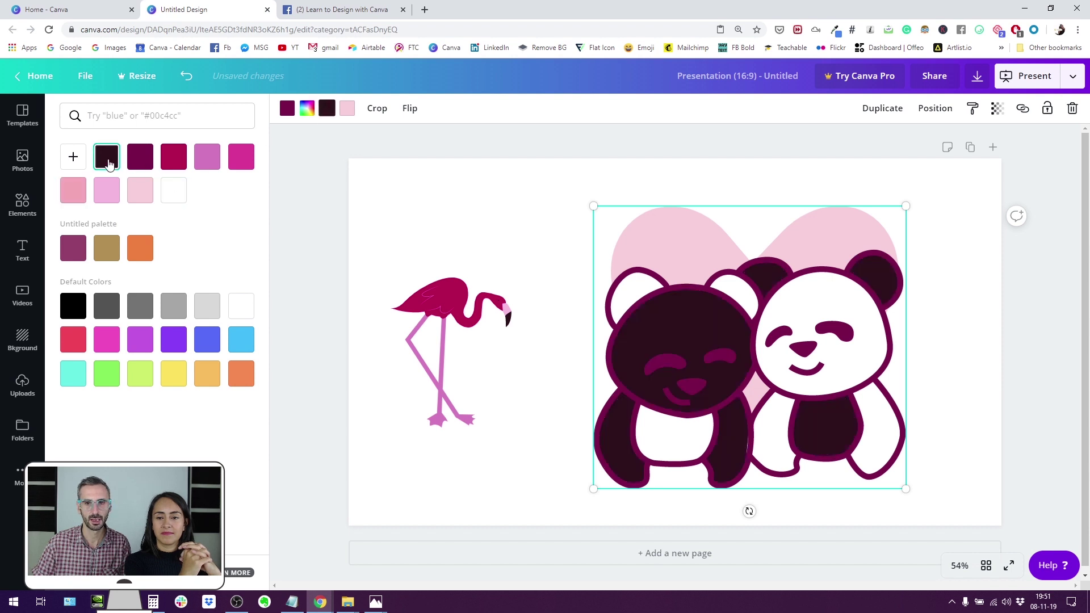
{"action": "left_click", "coordinate": [348, 109]}
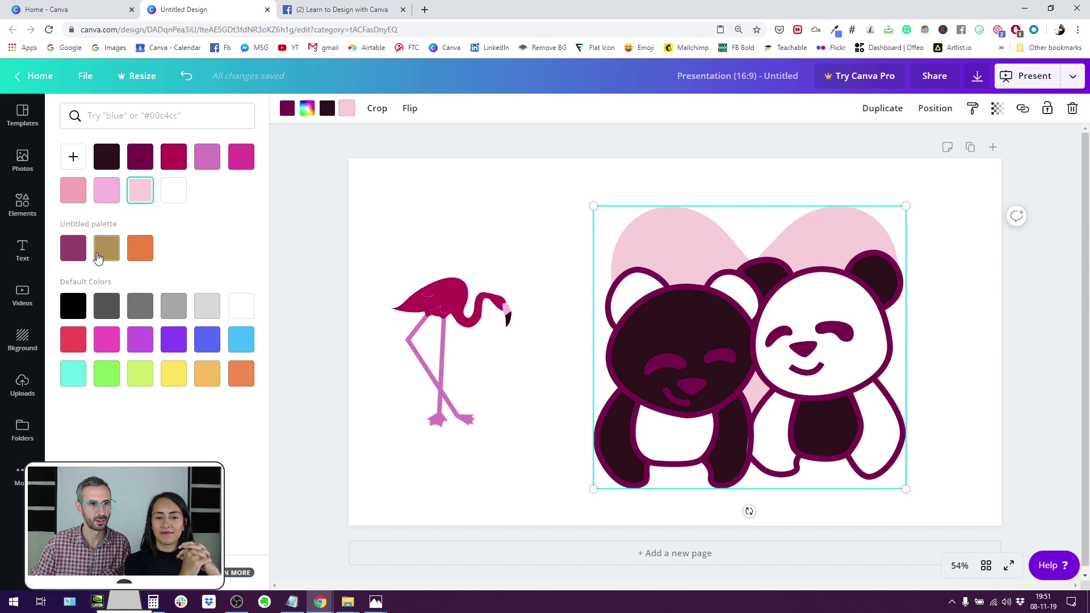
{"action": "left_click", "coordinate": [104, 347]}
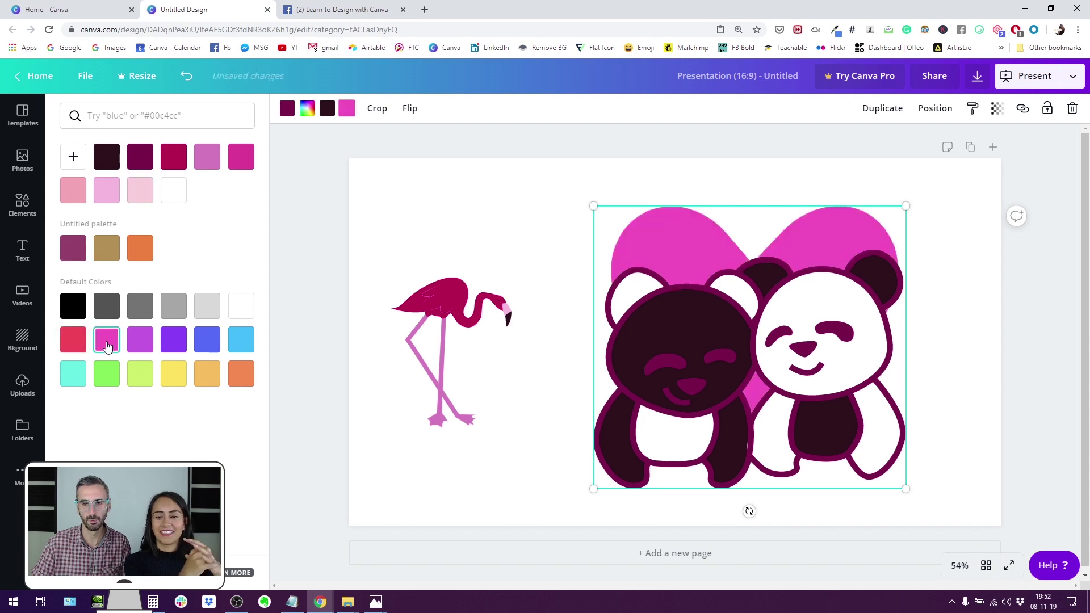
Make the pandas' outlines black after trying orange and purple.
{"action": "left_click", "coordinate": [287, 107]}
{"action": "left_click", "coordinate": [150, 254]}
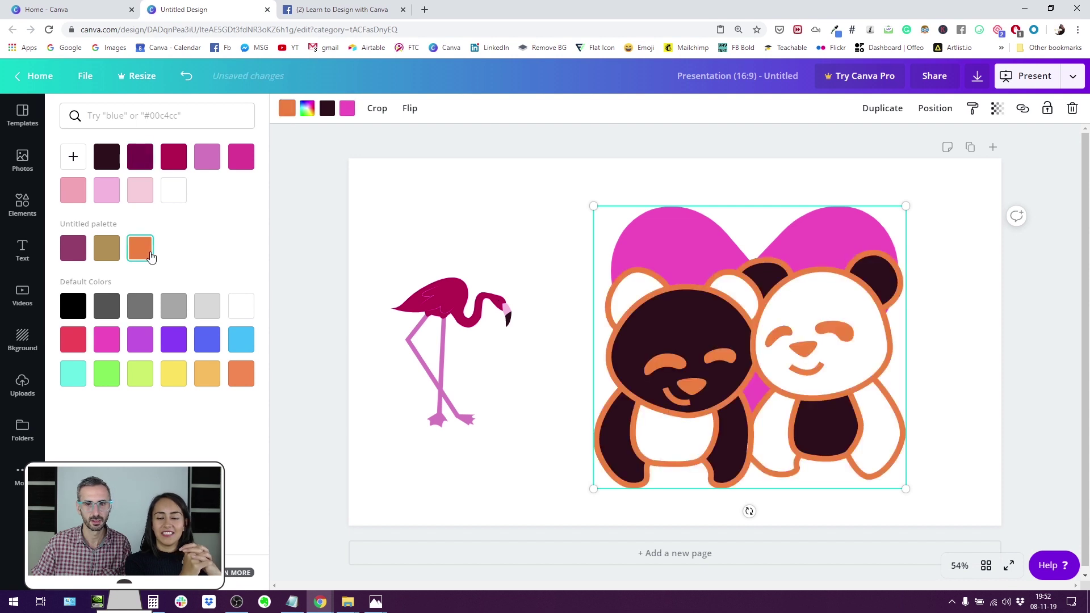
{"action": "left_click", "coordinate": [174, 340]}
{"action": "left_click", "coordinate": [82, 306]}
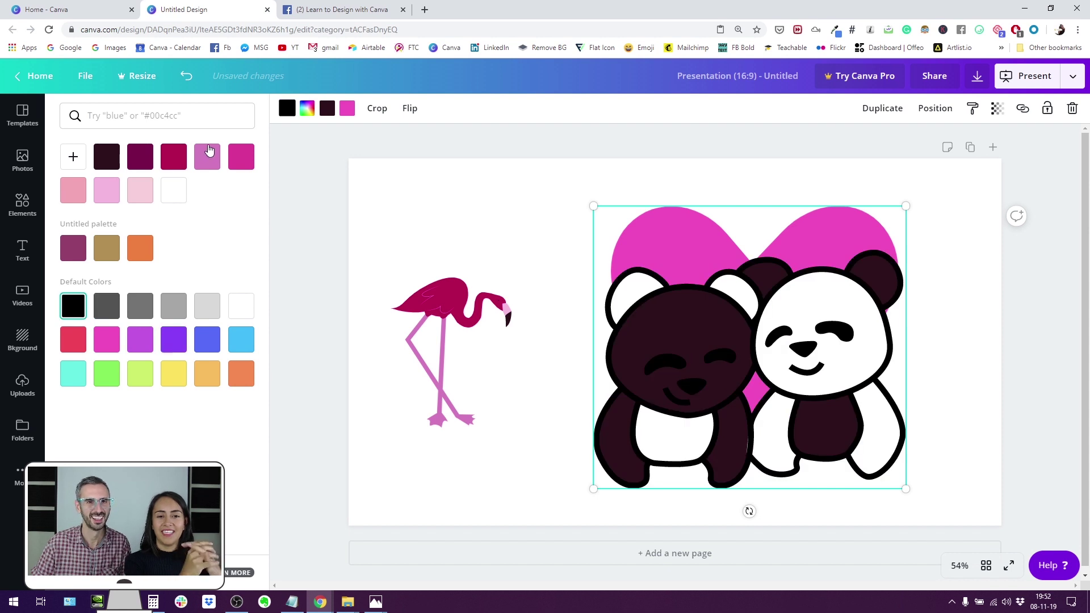
Colour one panda's fills light blue and the other's green.
{"action": "left_click", "coordinate": [327, 108]}
{"action": "left_click", "coordinate": [176, 196]}
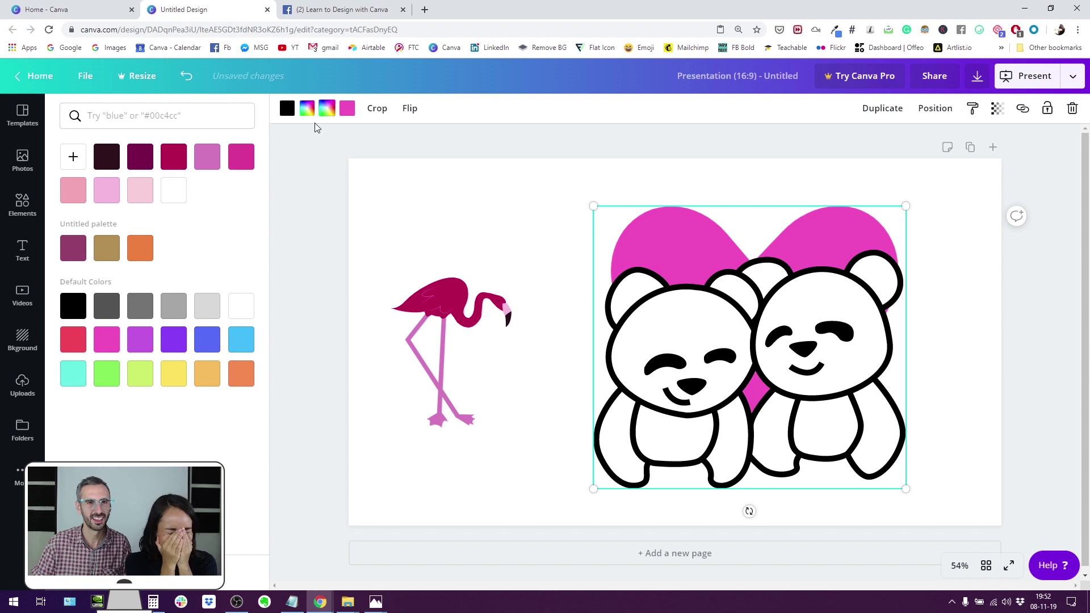
{"action": "left_click", "coordinate": [327, 109]}
{"action": "left_click", "coordinate": [326, 109]}
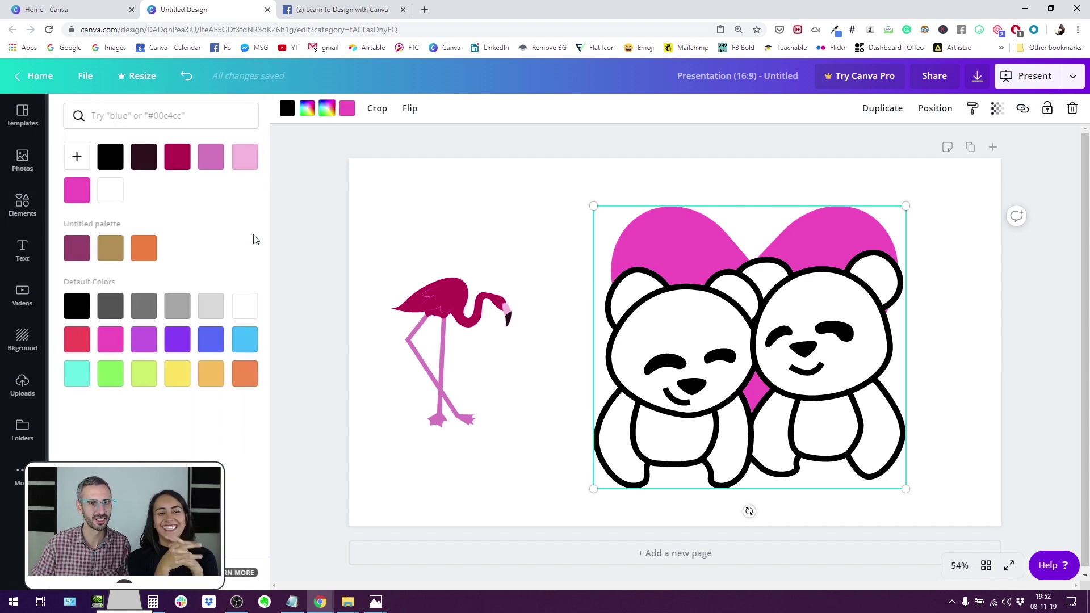
{"action": "left_click", "coordinate": [241, 340]}
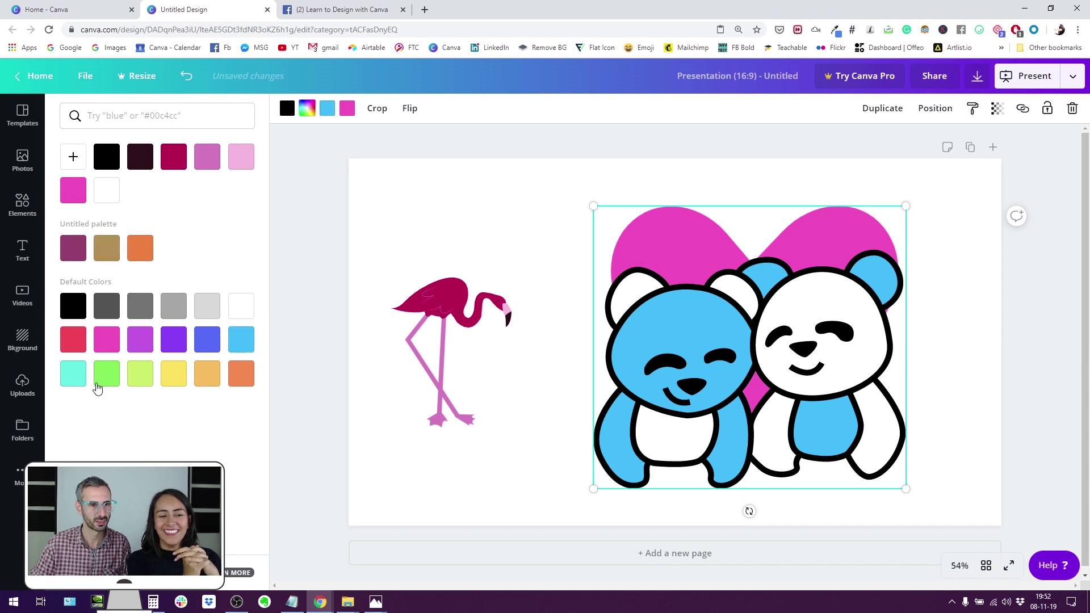
{"action": "left_click", "coordinate": [113, 382]}
{"action": "left_click", "coordinate": [404, 176]}
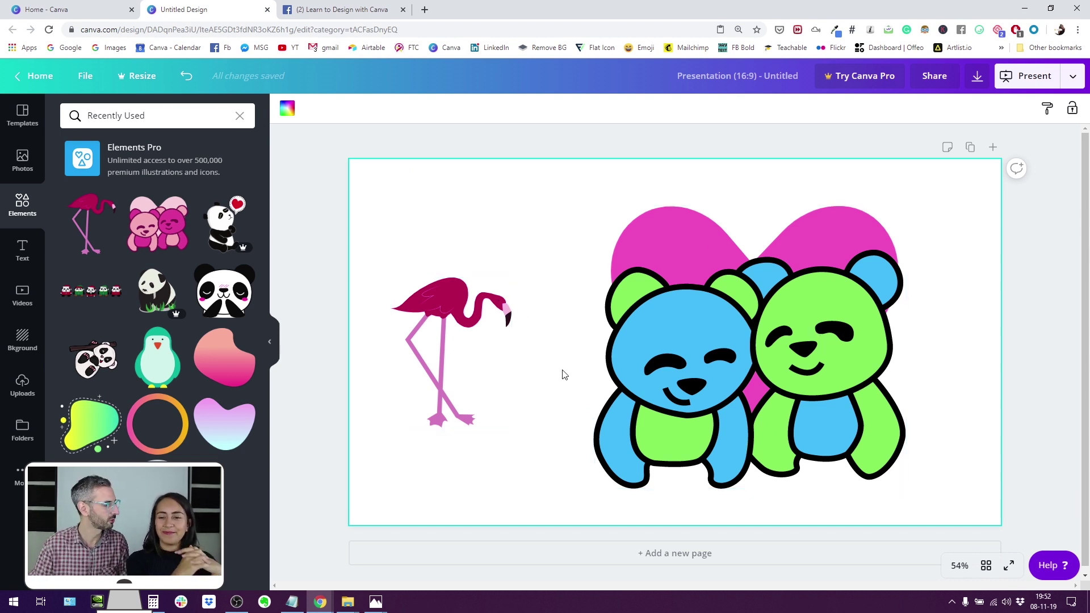
Copy the pandas sticker's style and paste it onto the flamingo.
{"action": "left_click_drag", "start_coordinate": [563, 198], "coordinate": [977, 484]}
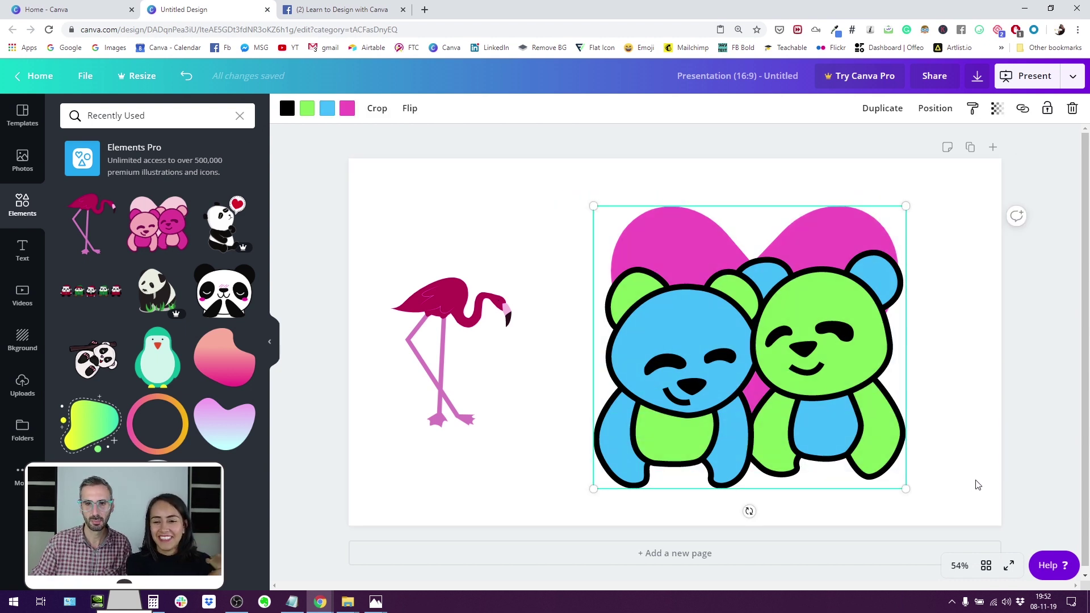
{"action": "left_click", "coordinate": [971, 107]}
{"action": "left_click_drag", "start_coordinate": [391, 242], "coordinate": [525, 483]}
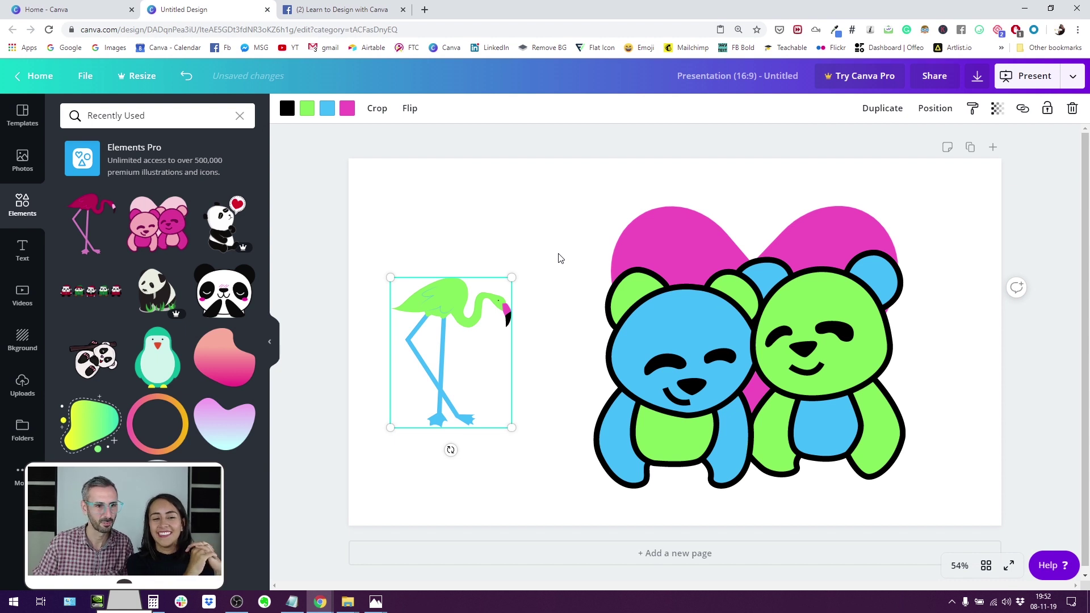
Add a shrunken penguin sticker below the flamingo and raise the flamingo above it.
{"action": "left_click", "coordinate": [156, 369]}
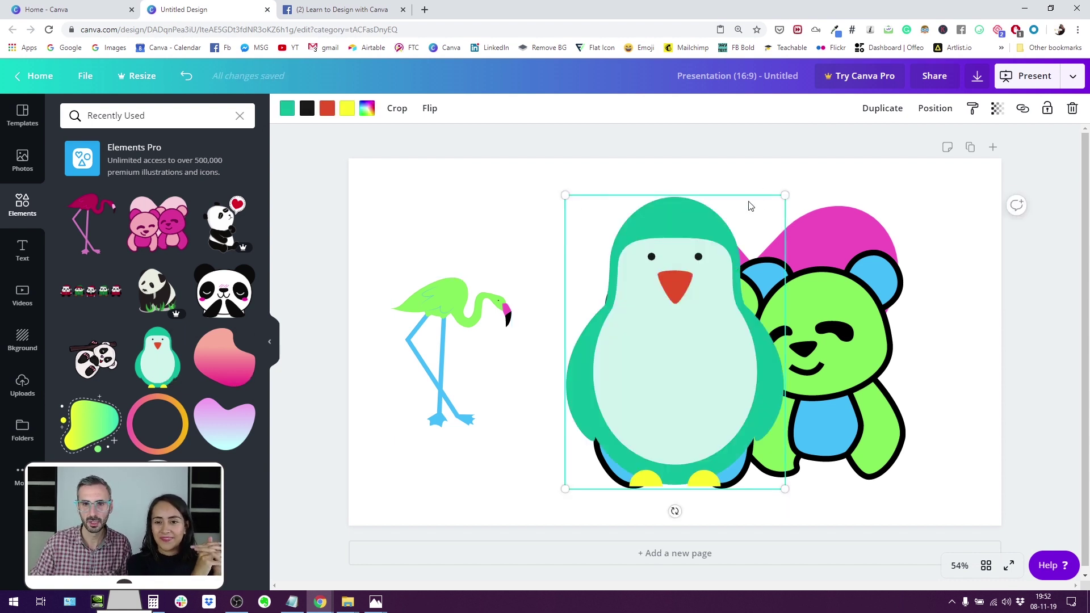
{"action": "left_click_drag", "start_coordinate": [784, 194], "coordinate": [707, 294]}
{"action": "left_click_drag", "start_coordinate": [639, 389], "coordinate": [520, 418]}
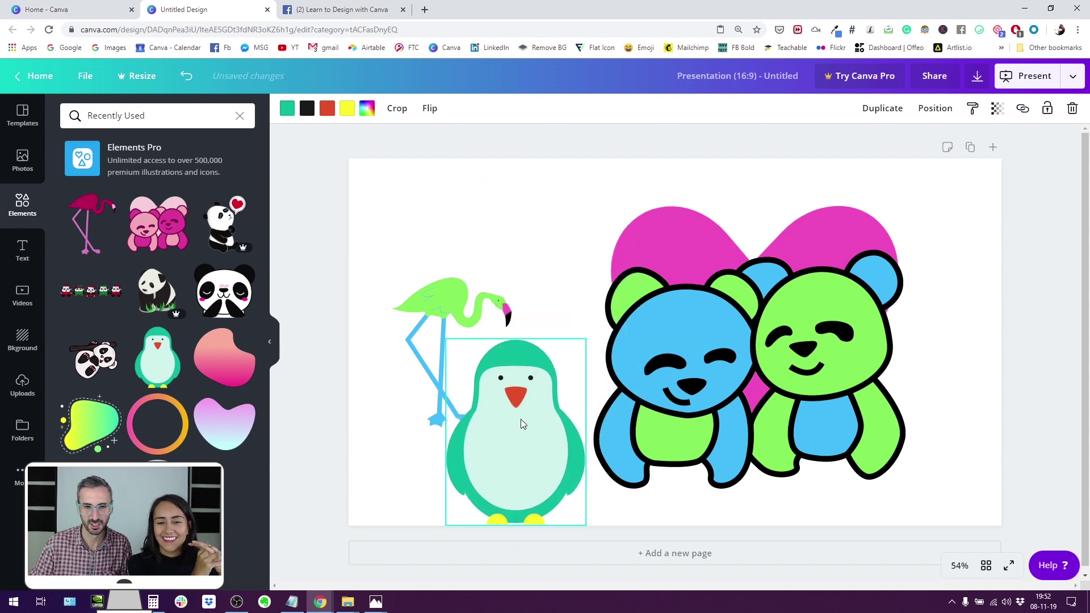
{"action": "left_click_drag", "start_coordinate": [445, 307], "coordinate": [437, 219]}
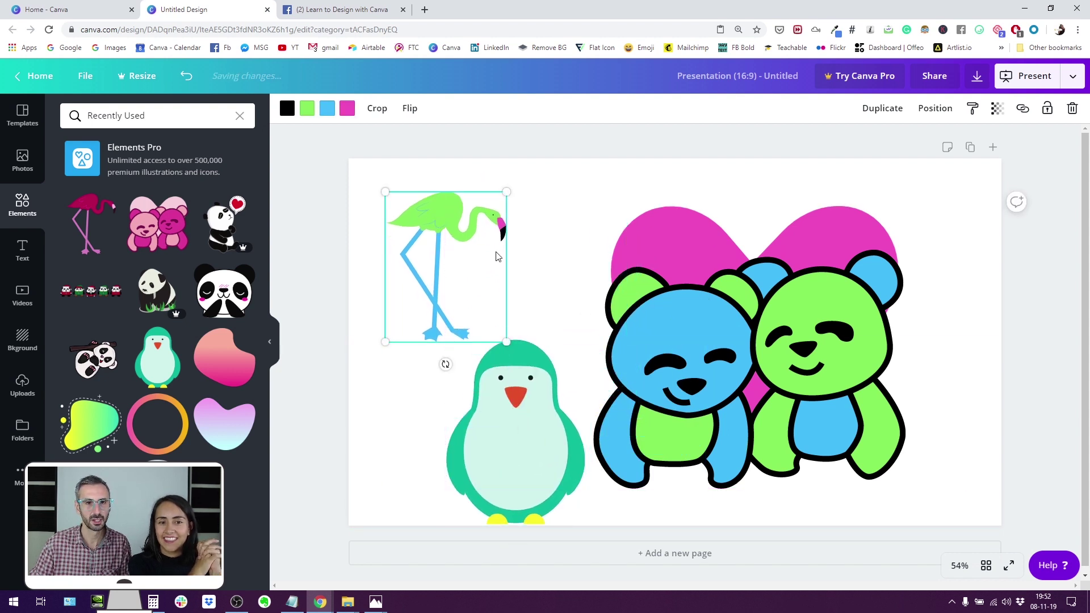
Paint the penguin with the flamingo's colour style and move it up beside the pandas.
{"action": "left_click", "coordinate": [503, 427]}
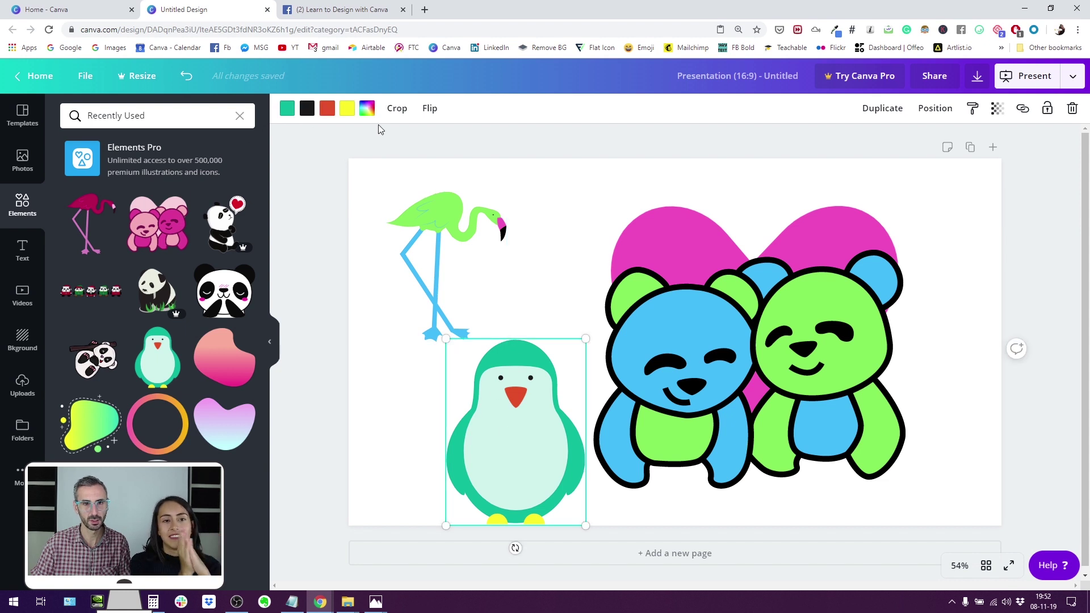
{"action": "left_click", "coordinate": [444, 216]}
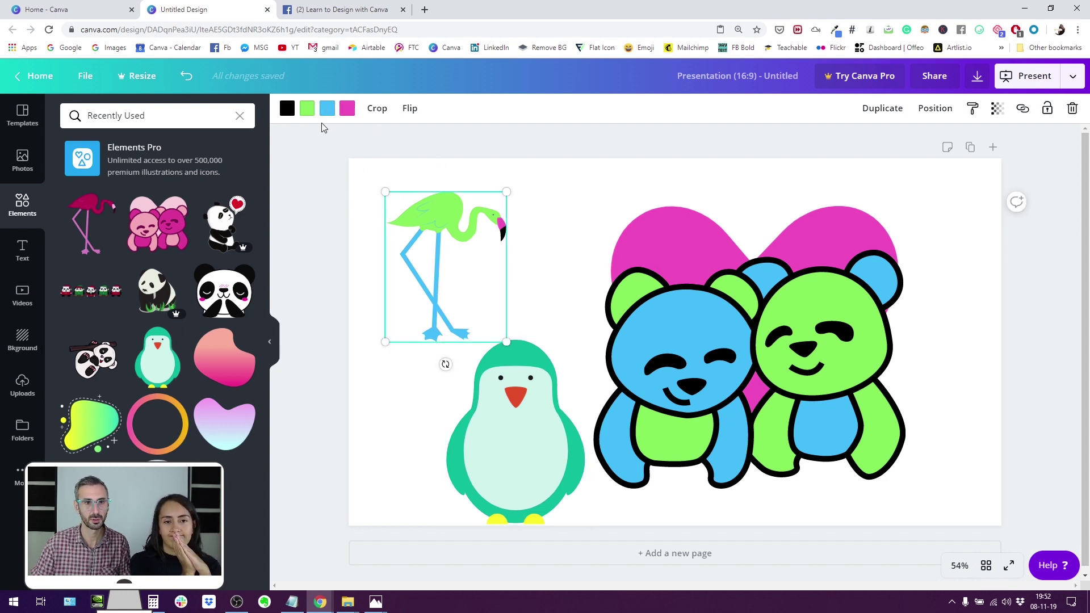
{"action": "left_click", "coordinate": [972, 108]}
{"action": "left_click", "coordinate": [528, 488]}
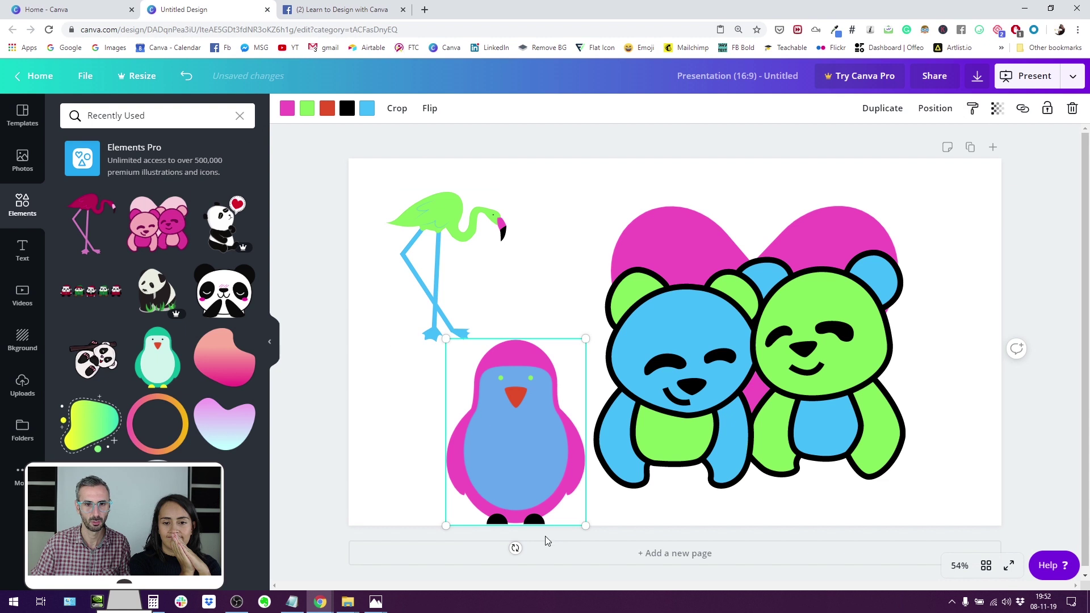
{"action": "left_click_drag", "start_coordinate": [530, 354], "coordinate": [538, 318]}
Apply the pandas sticker's colour style to the penguin.
{"action": "left_click", "coordinate": [728, 356]}
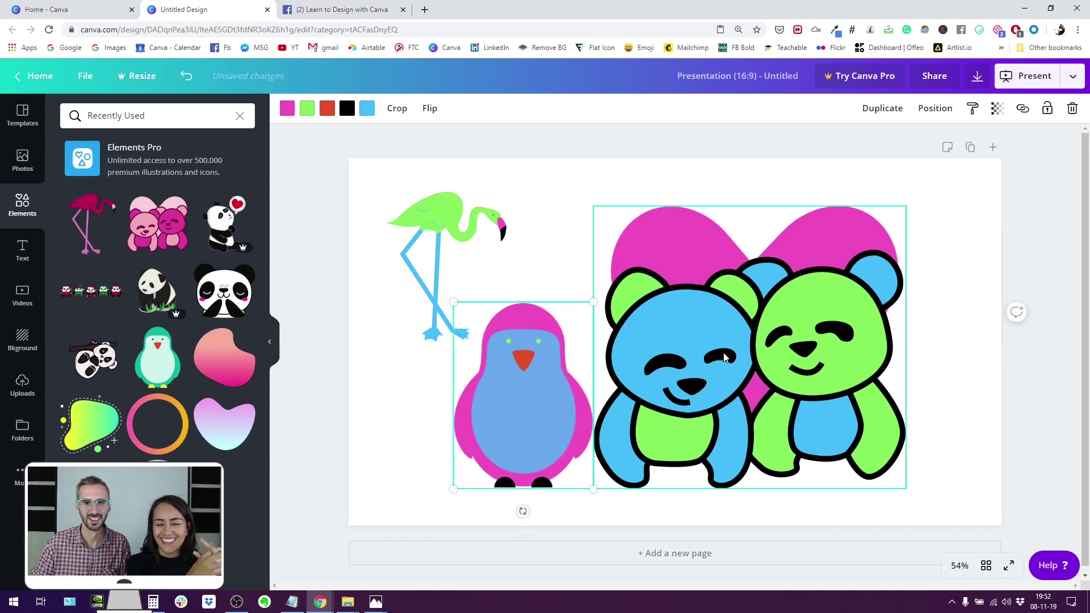
{"action": "left_click", "coordinate": [973, 107]}
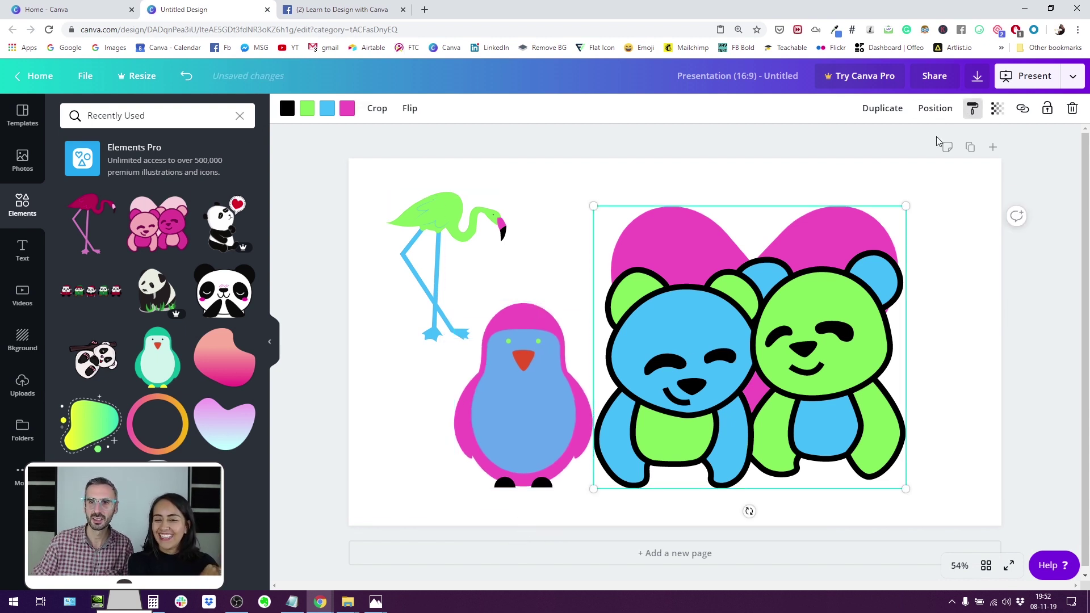
{"action": "left_click", "coordinate": [515, 413]}
{"action": "left_click", "coordinate": [586, 219]}
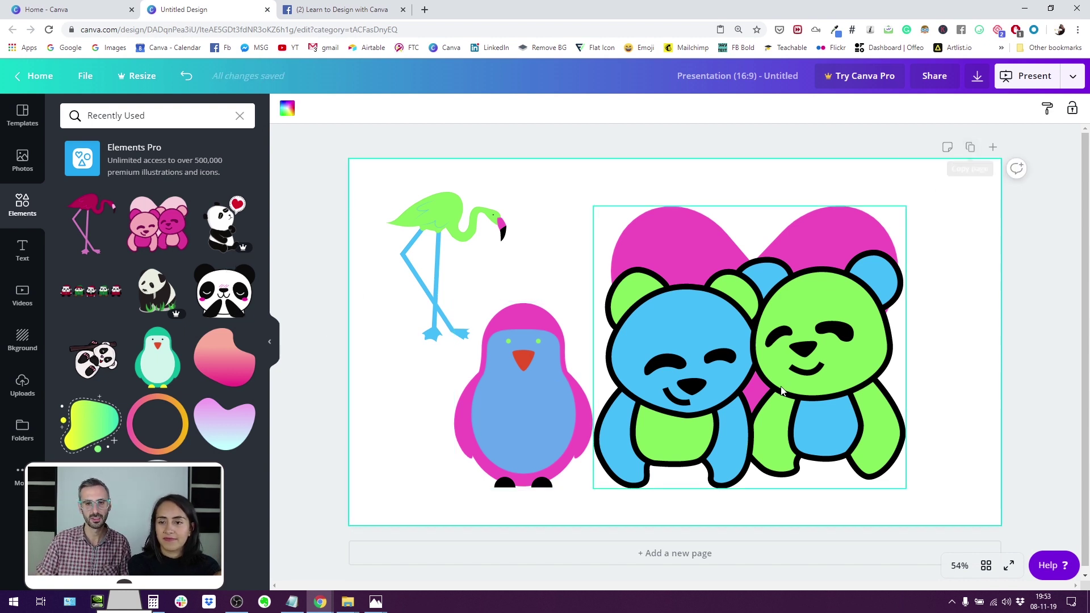
Add a second page with the halftone pink blob, pastel heart, gradient ring and green-yellow blob.
{"action": "scroll", "coordinate": [667, 560], "scroll_direction": "down", "scroll_amount": 1}
{"action": "left_click", "coordinate": [667, 560]}
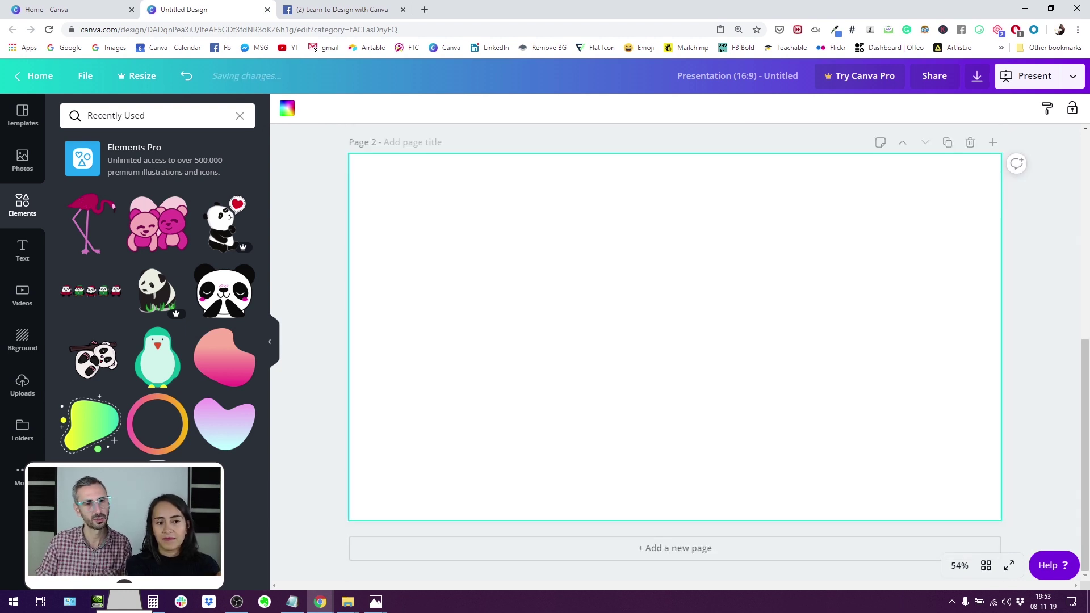
{"action": "mouse_move", "coordinate": [346, 603]}
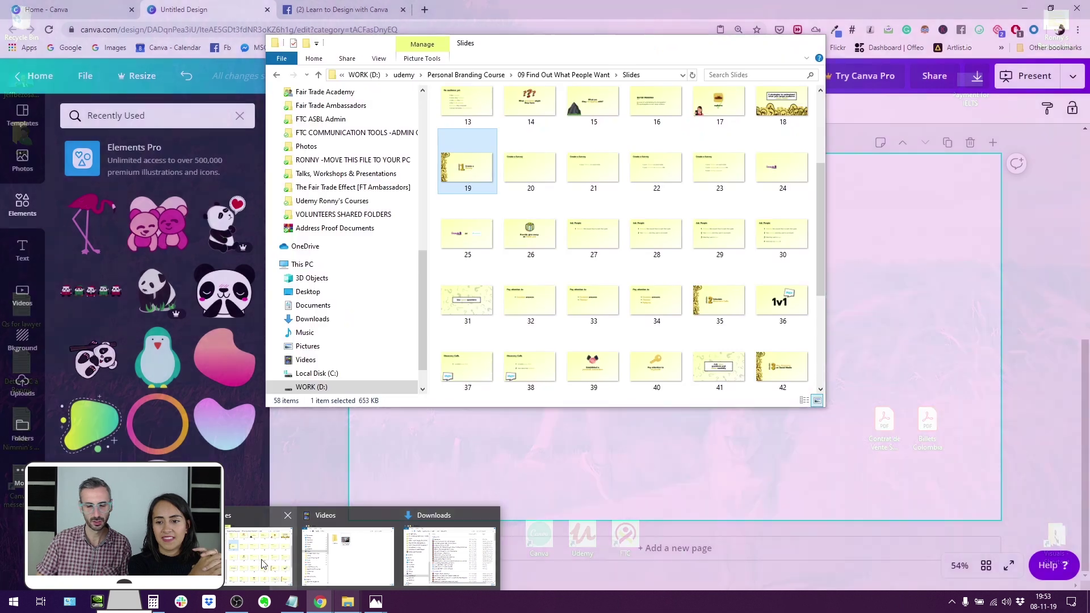
{"action": "mouse_move", "coordinate": [292, 602]}
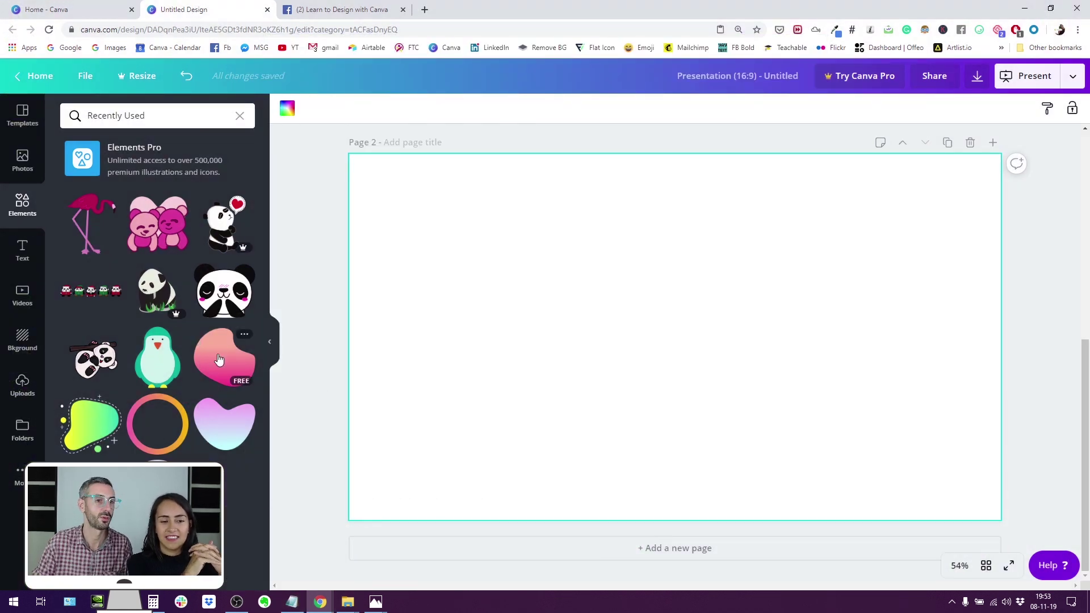
{"action": "left_click", "coordinate": [167, 483]}
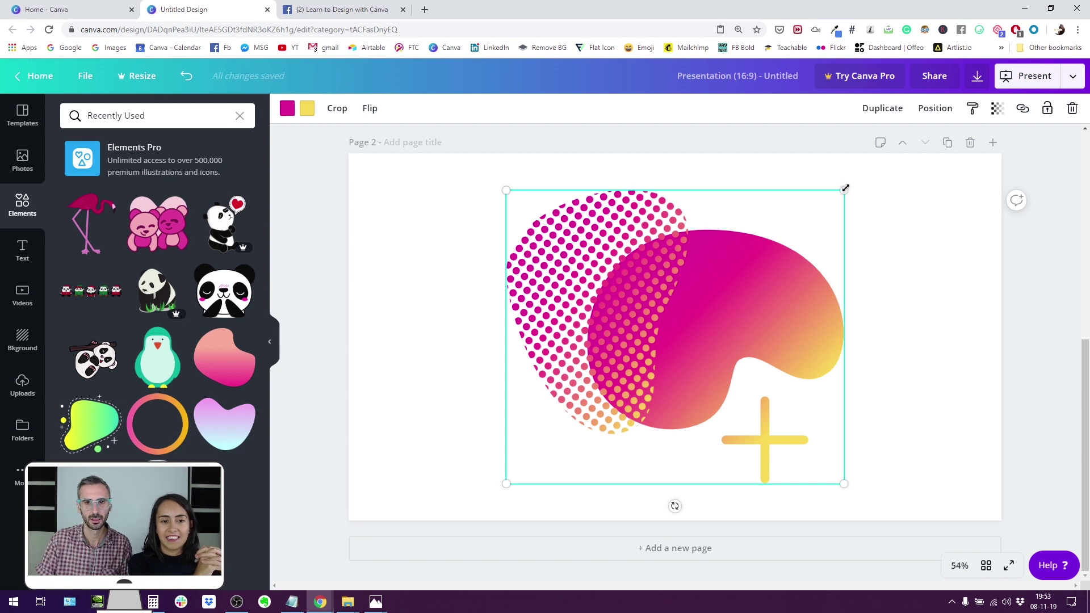
{"action": "left_click", "coordinate": [212, 428]}
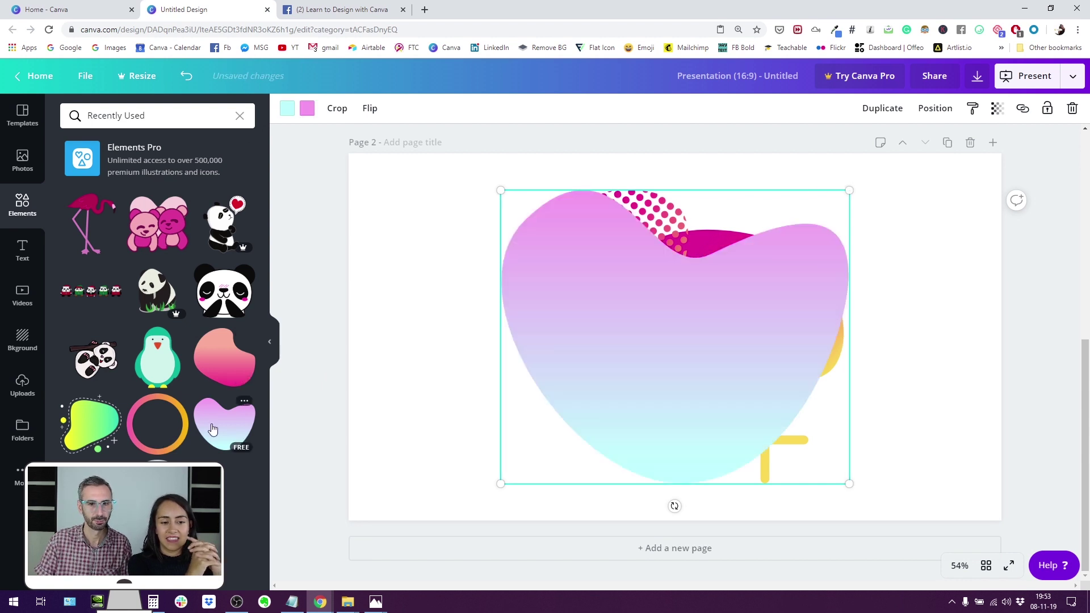
{"action": "left_click", "coordinate": [159, 425]}
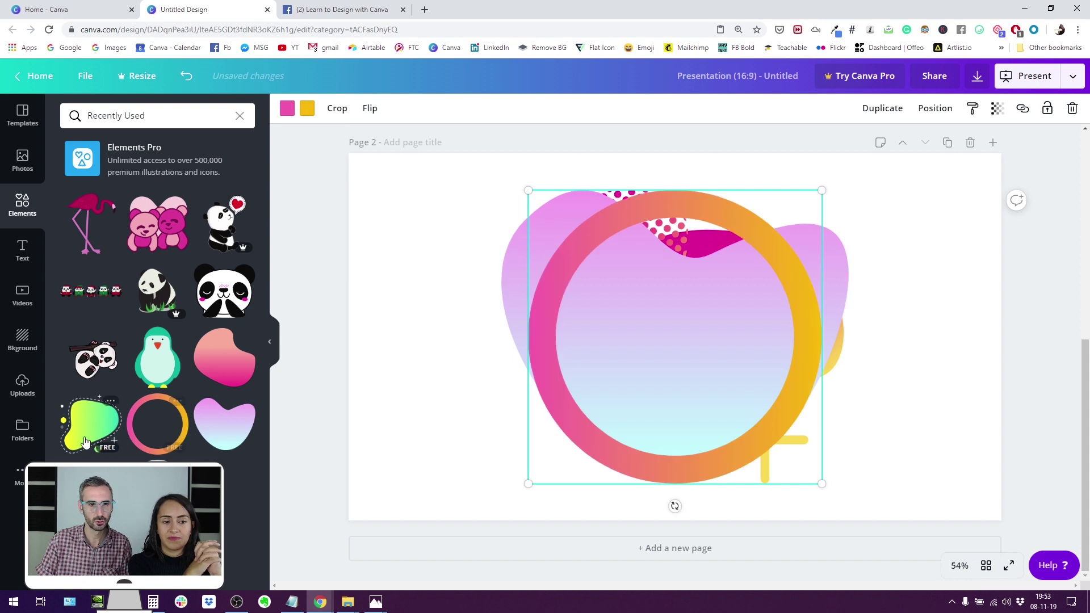
{"action": "left_click", "coordinate": [85, 441]}
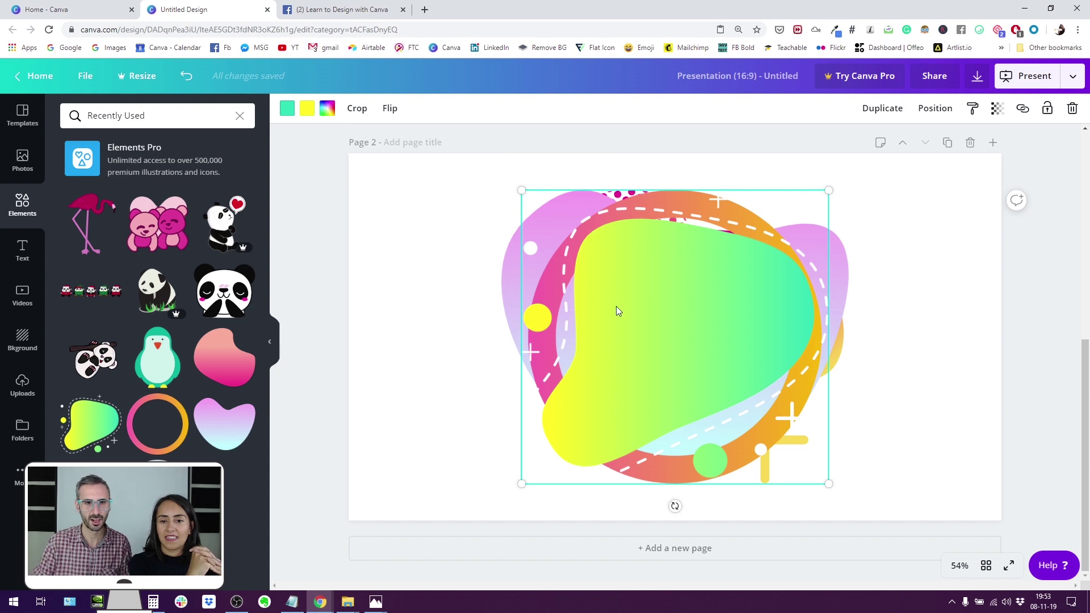
Pull the stacked ring, green blob, pastel heart and halftone blob apart into one aligned row.
{"action": "left_click_drag", "start_coordinate": [379, 190], "coordinate": [632, 410]}
{"action": "left_click", "coordinate": [584, 275]}
{"action": "left_click_drag", "start_coordinate": [559, 244], "coordinate": [706, 392]}
{"action": "left_click", "coordinate": [590, 250]}
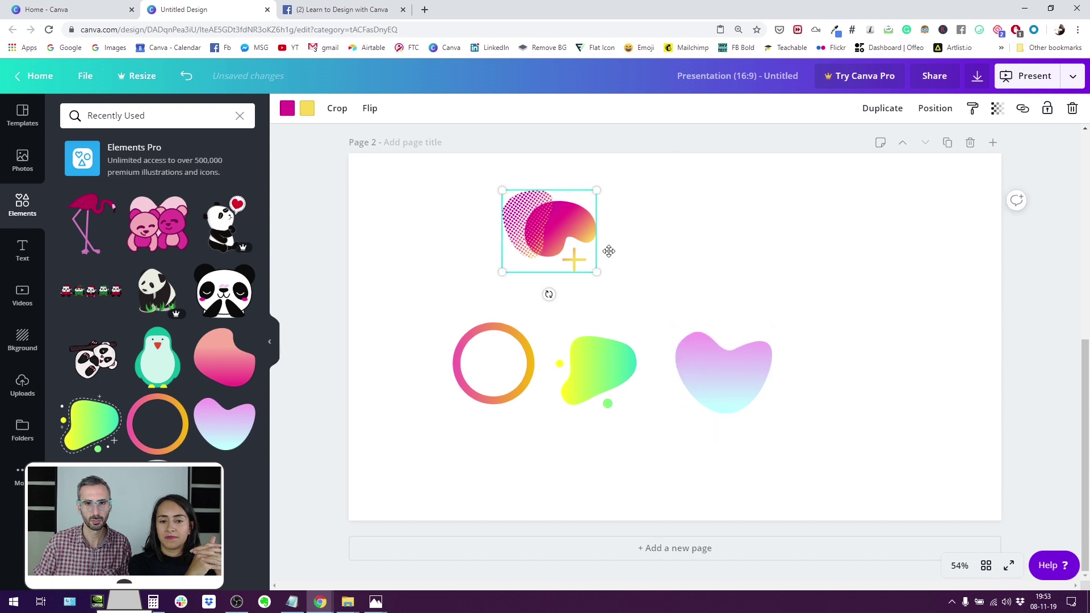
{"action": "left_click_drag", "start_coordinate": [609, 251], "coordinate": [916, 384]}
{"action": "left_click_drag", "start_coordinate": [713, 372], "coordinate": [706, 365]}
{"action": "left_click_drag", "start_coordinate": [840, 364], "coordinate": [833, 363]}
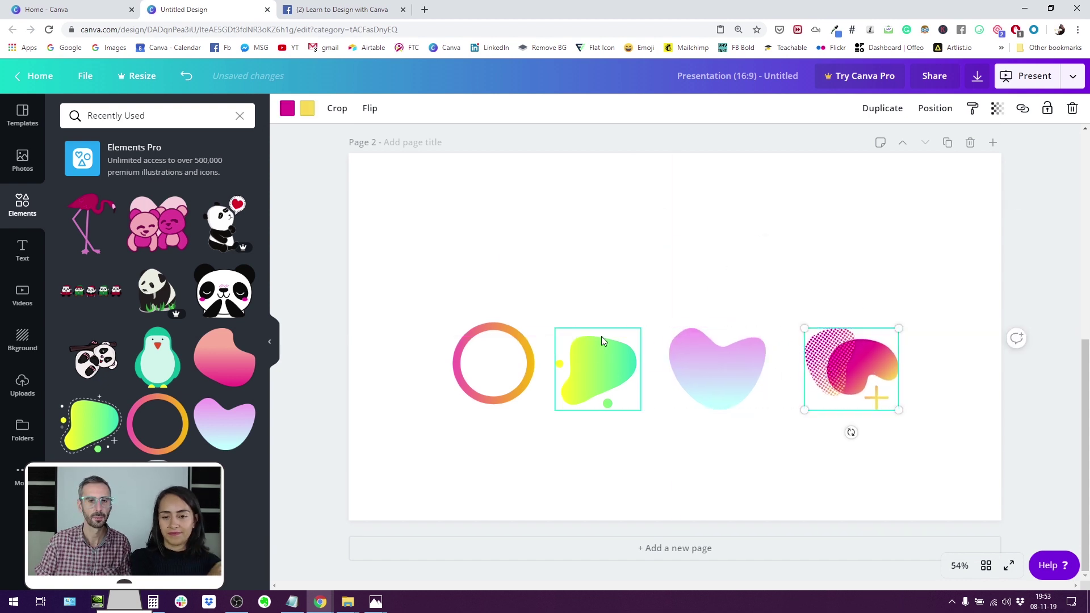
{"action": "left_click_drag", "start_coordinate": [480, 270], "coordinate": [836, 347]}
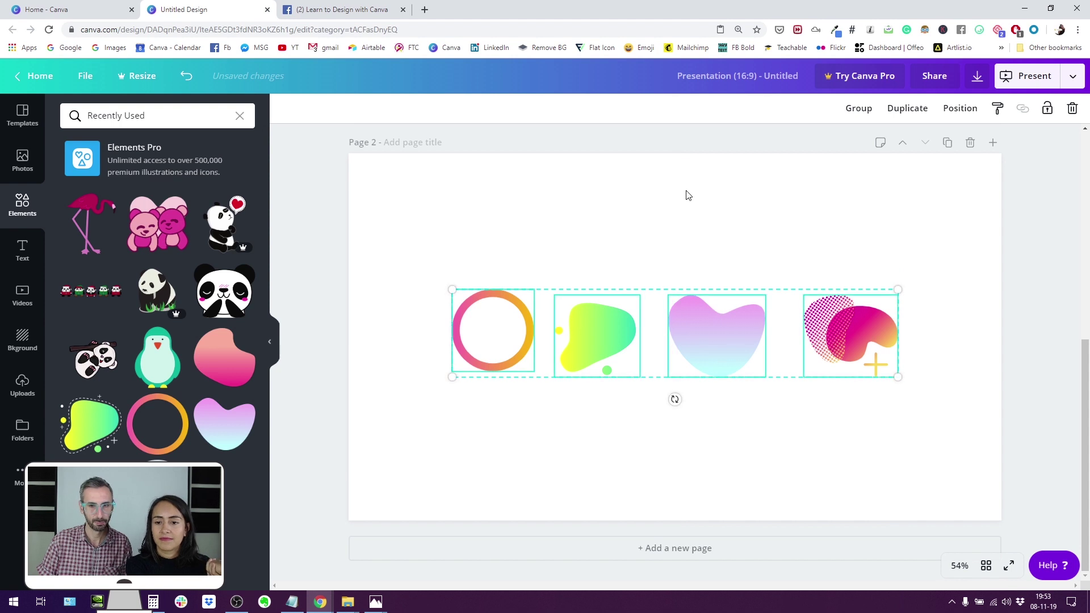
{"action": "left_click", "coordinate": [682, 225]}
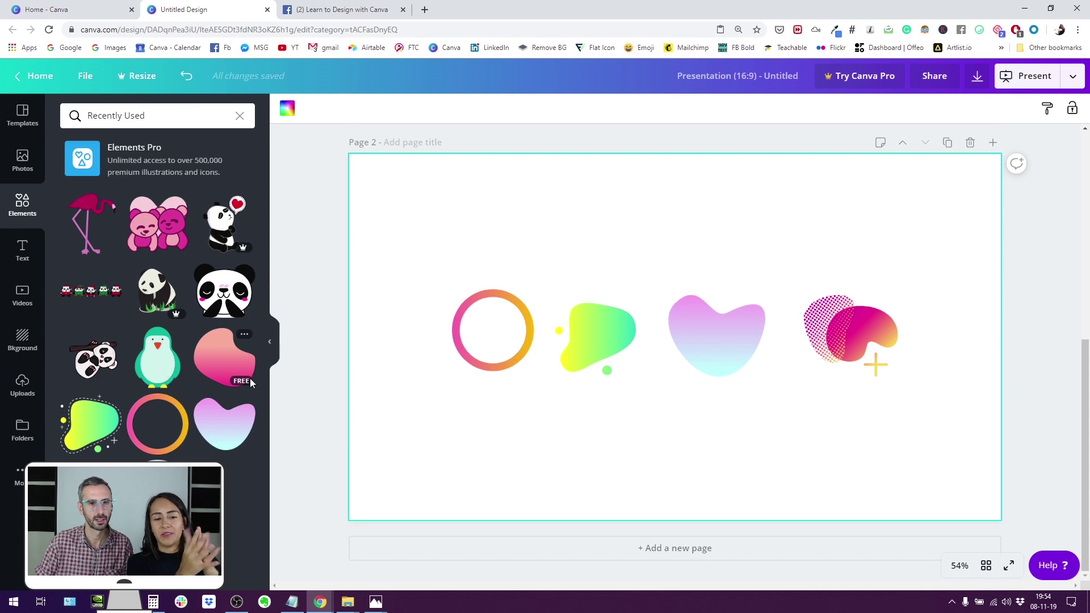
Add a pink gradient blob, shrink it and place it at page 2's top-left.
{"action": "left_click", "coordinate": [234, 353]}
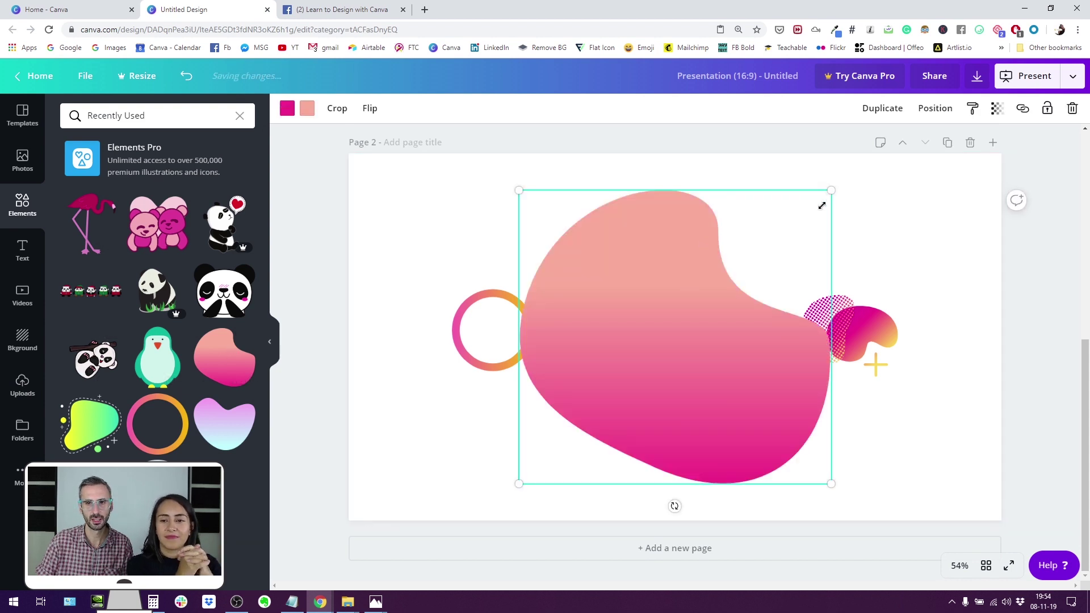
{"action": "left_click_drag", "start_coordinate": [822, 205], "coordinate": [630, 376]}
{"action": "left_click_drag", "start_coordinate": [577, 435], "coordinate": [431, 227]}
Move the row of four shapes further down the page.
{"action": "left_click_drag", "start_coordinate": [412, 325], "coordinate": [895, 381]}
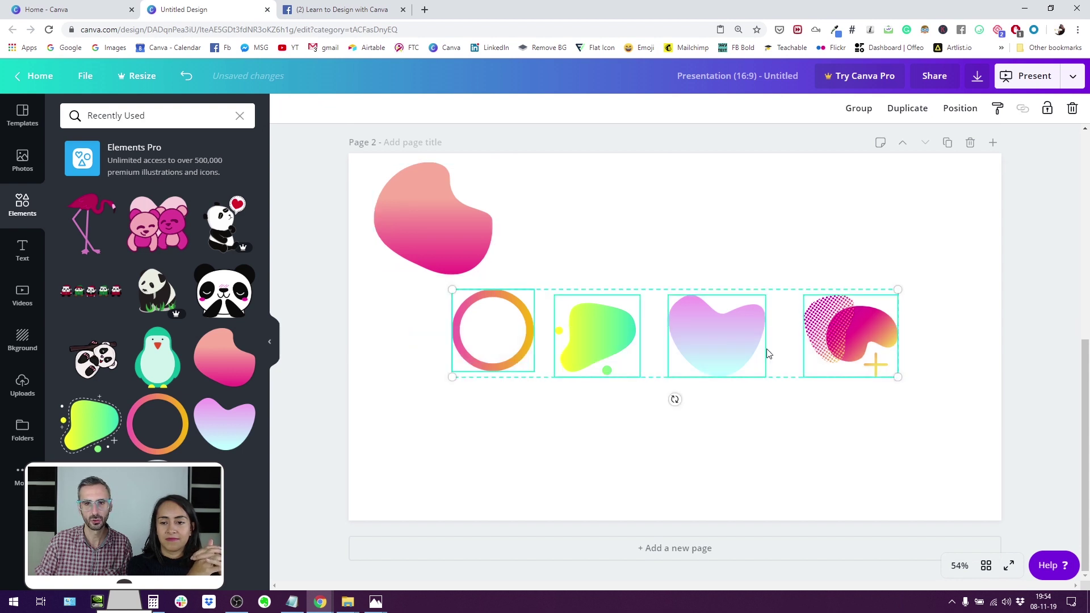
{"action": "left_click_drag", "start_coordinate": [744, 365], "coordinate": [734, 417]}
{"action": "left_click", "coordinate": [464, 250]}
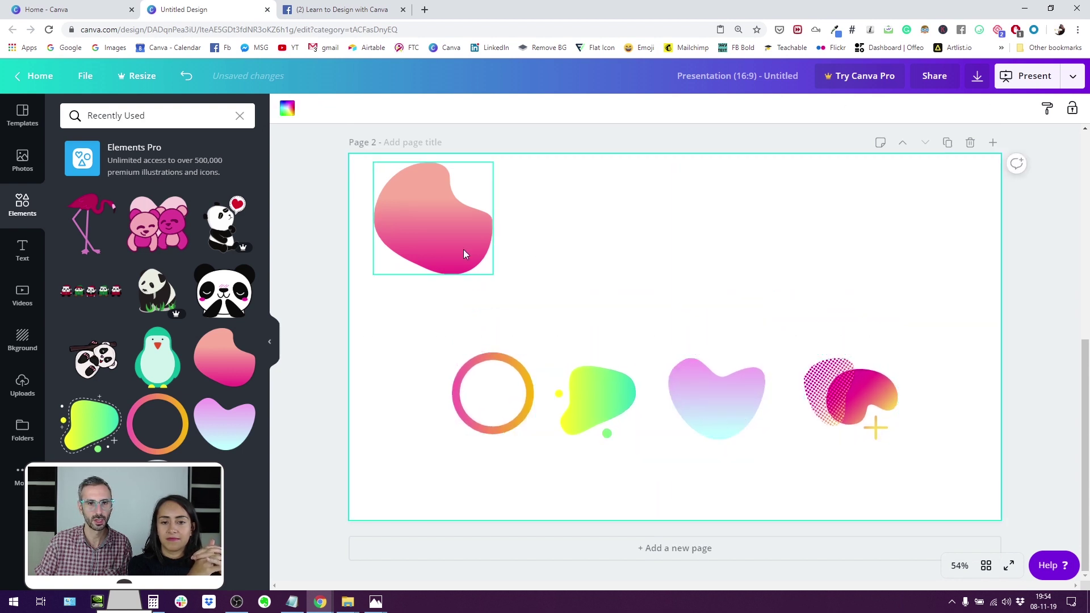
{"action": "left_click", "coordinate": [484, 382]}
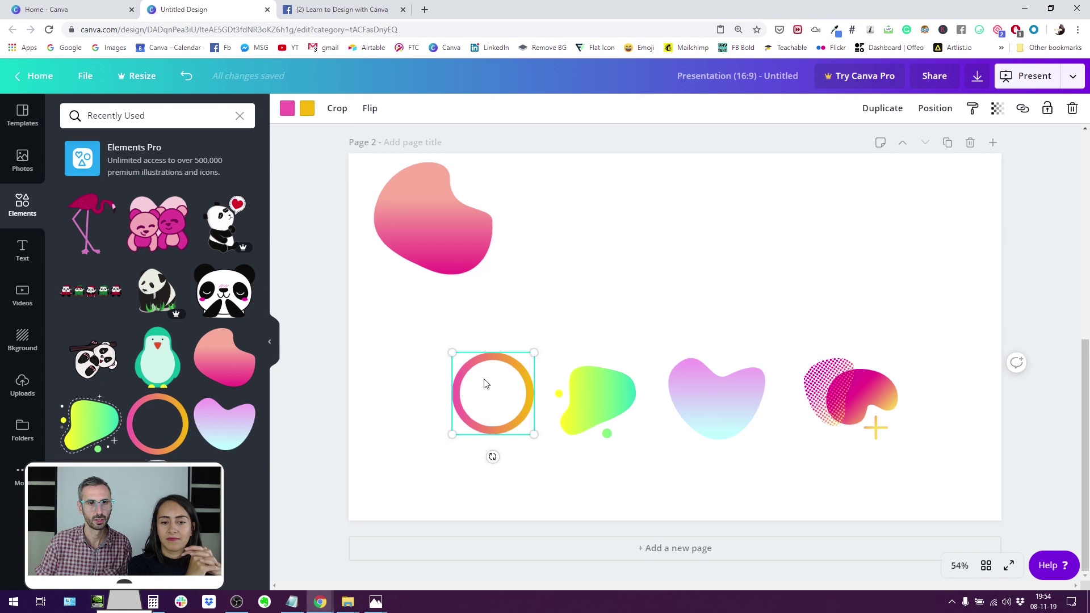
{"action": "left_click", "coordinate": [591, 401]}
{"action": "left_click", "coordinate": [545, 390]}
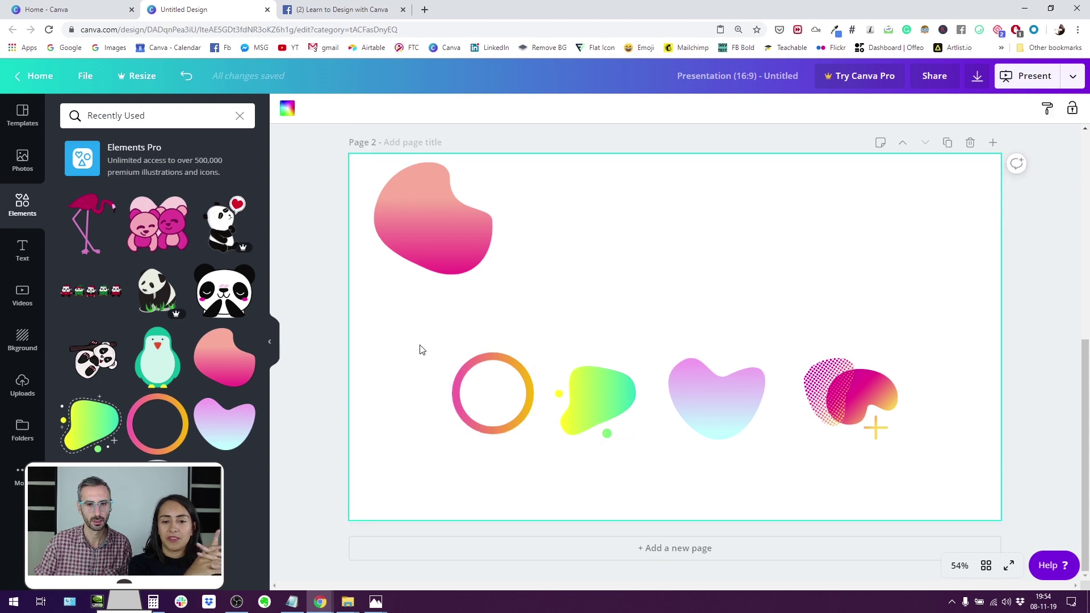
{"action": "left_click_drag", "start_coordinate": [418, 348], "coordinate": [902, 444]}
{"action": "left_click", "coordinate": [673, 457]}
Lift the green blob above the row and close up the ring, heart and dotted blob.
{"action": "left_click", "coordinate": [611, 384]}
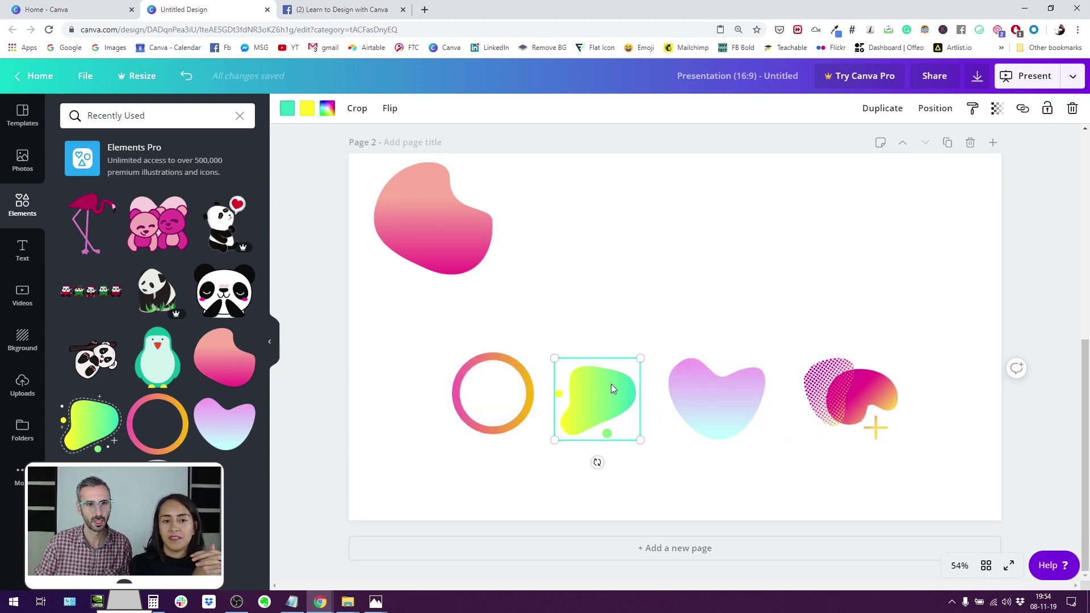
{"action": "left_click_drag", "start_coordinate": [610, 384], "coordinate": [620, 273]}
{"action": "left_click_drag", "start_coordinate": [680, 387], "coordinate": [612, 387]}
{"action": "left_click_drag", "start_coordinate": [826, 397], "coordinate": [775, 396]}
{"action": "left_click", "coordinate": [438, 261]}
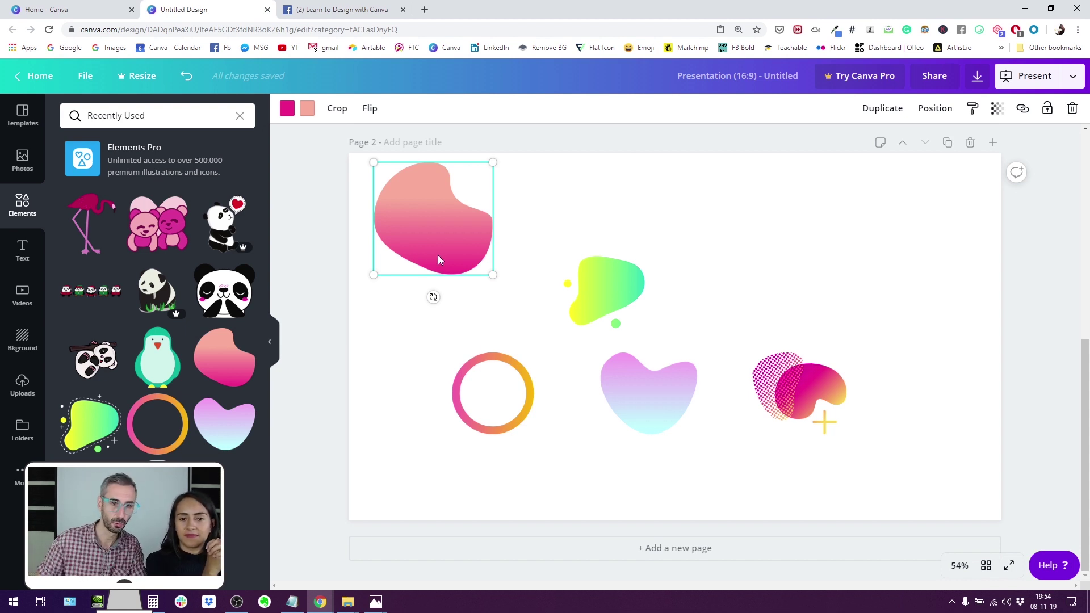
Copy the pink blob's style with Ctrl+Alt+C and paste it onto the ring, heart and dotted blob.
{"action": "left_click", "coordinate": [499, 209]}
{"action": "left_click", "coordinate": [417, 221]}
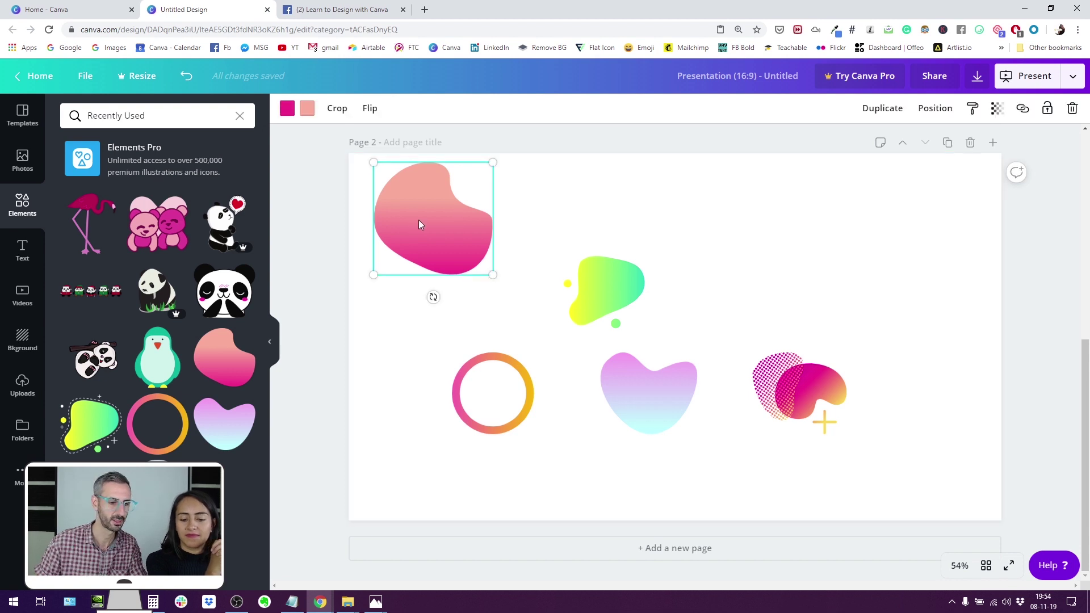
{"action": "key", "text": "ctrl+alt+c"}
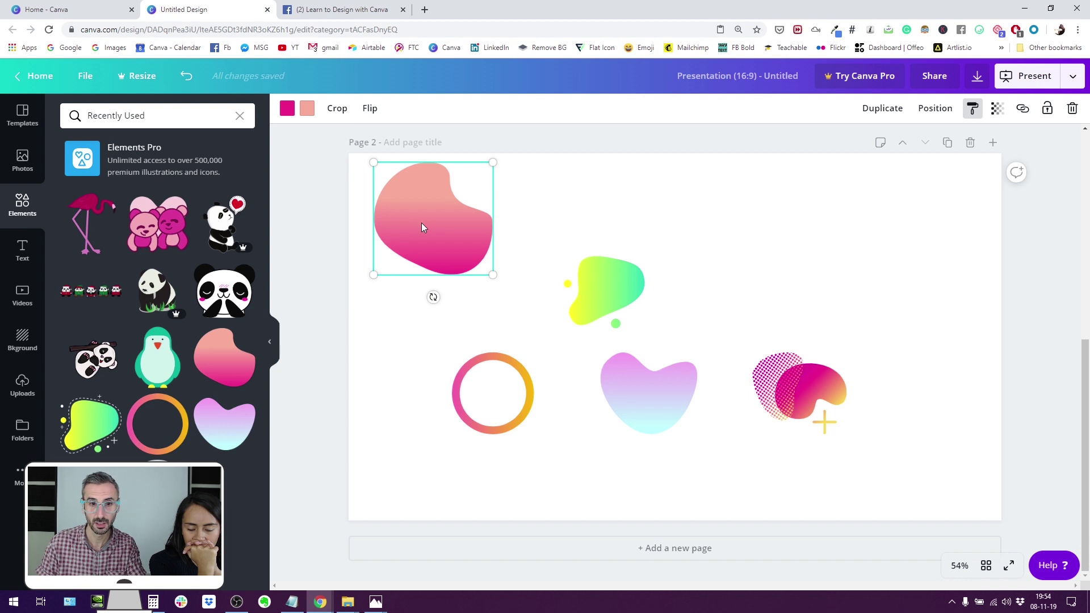
{"action": "left_click_drag", "start_coordinate": [392, 372], "coordinate": [813, 430]}
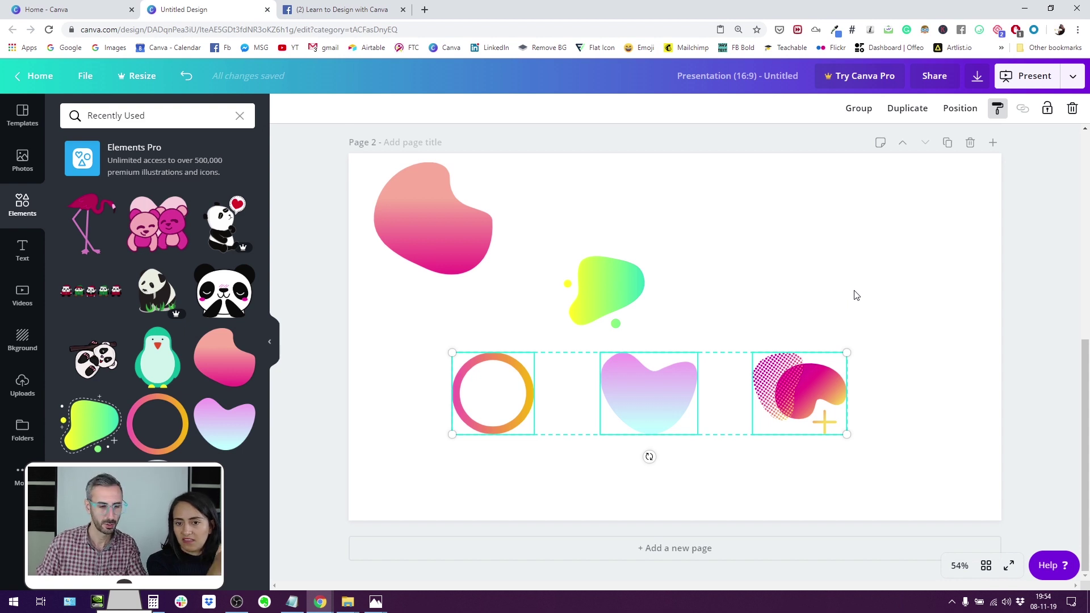
{"action": "key", "text": "alt"}
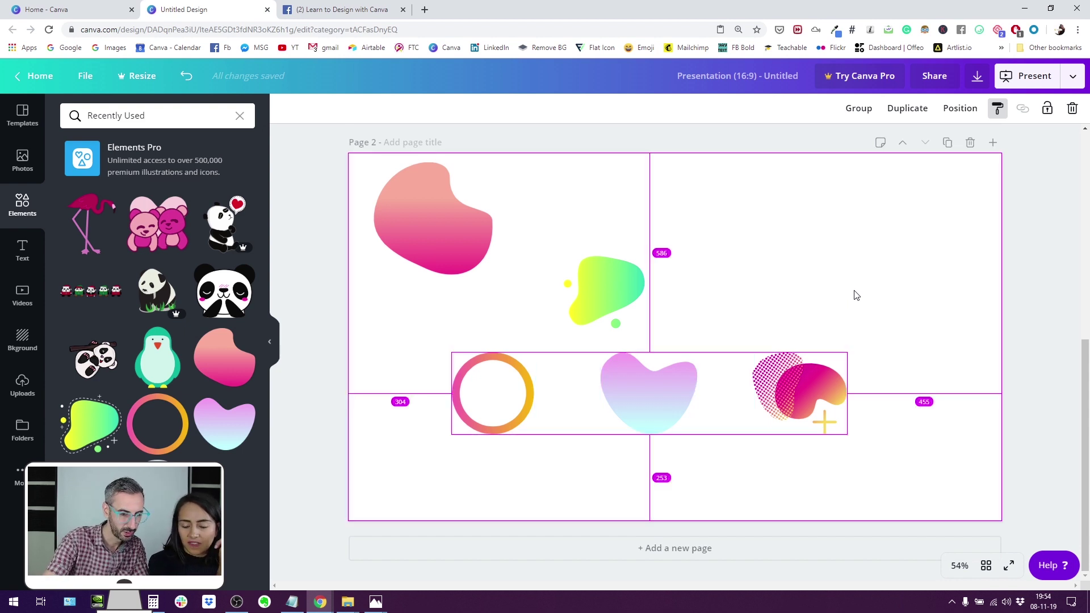
{"action": "key", "text": "ctrl+alt+v"}
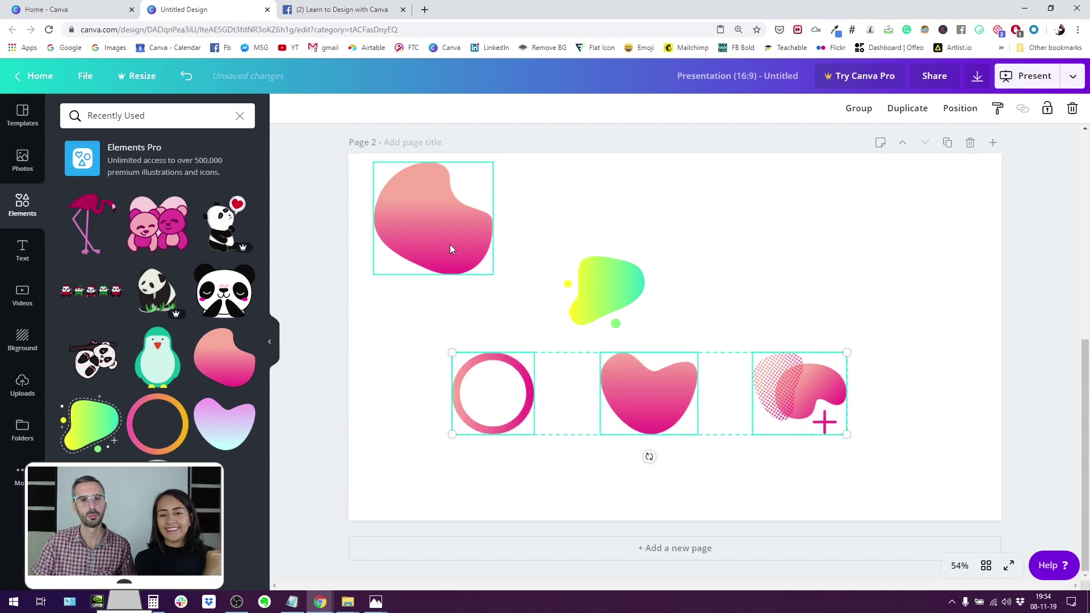
{"action": "left_click", "coordinate": [515, 318]}
{"action": "left_click", "coordinate": [588, 286]}
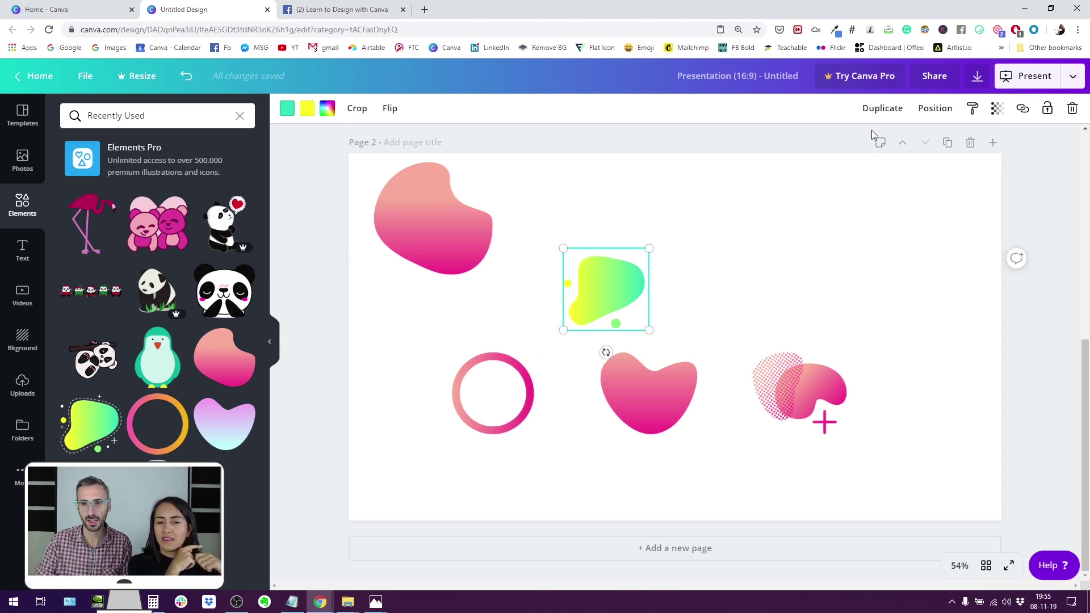
Paste the green blob's style onto the ring, heart and dotted blob, turning them yellow.
{"action": "left_click", "coordinate": [972, 107]}
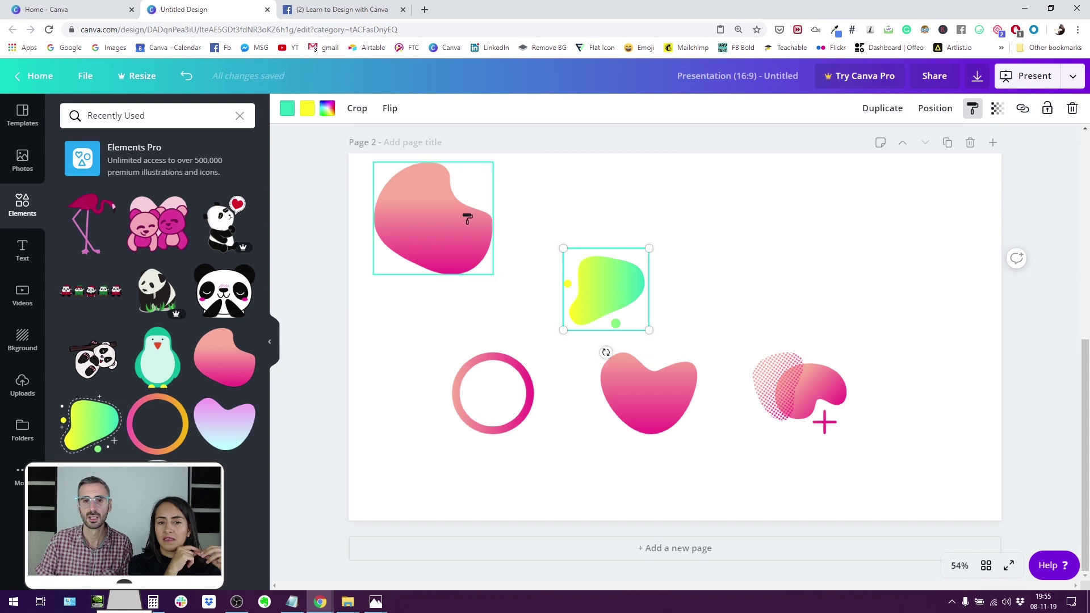
{"action": "mouse_move", "coordinate": [384, 346]}
{"action": "left_mouse_down"}
{"action": "mouse_move", "coordinate": [759, 448]}
{"action": "mouse_move", "coordinate": [927, 462]}
{"action": "left_mouse_up"}
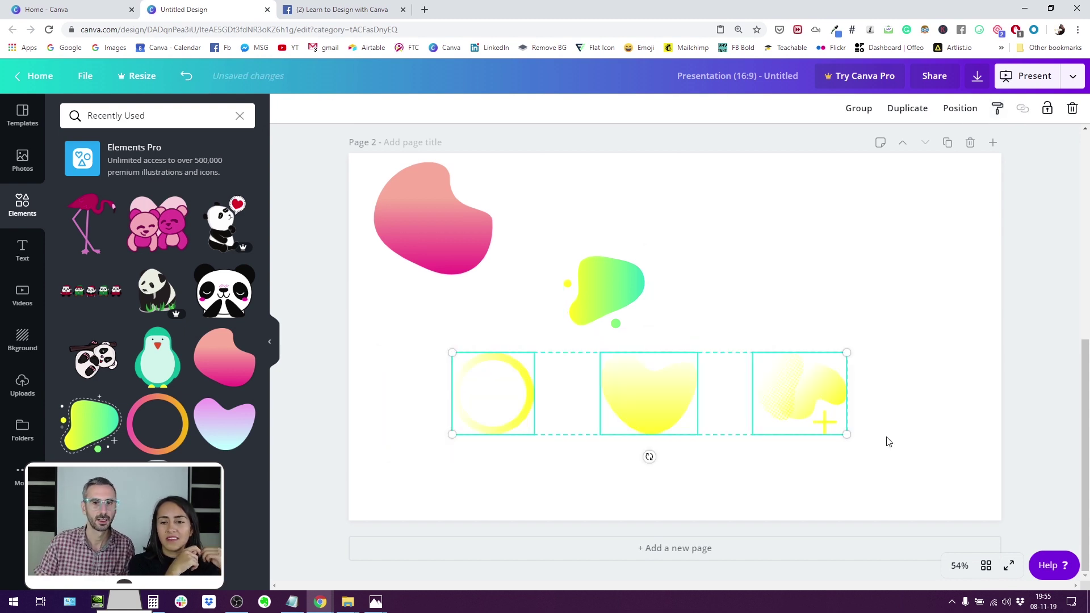
{"action": "left_click", "coordinate": [798, 335]}
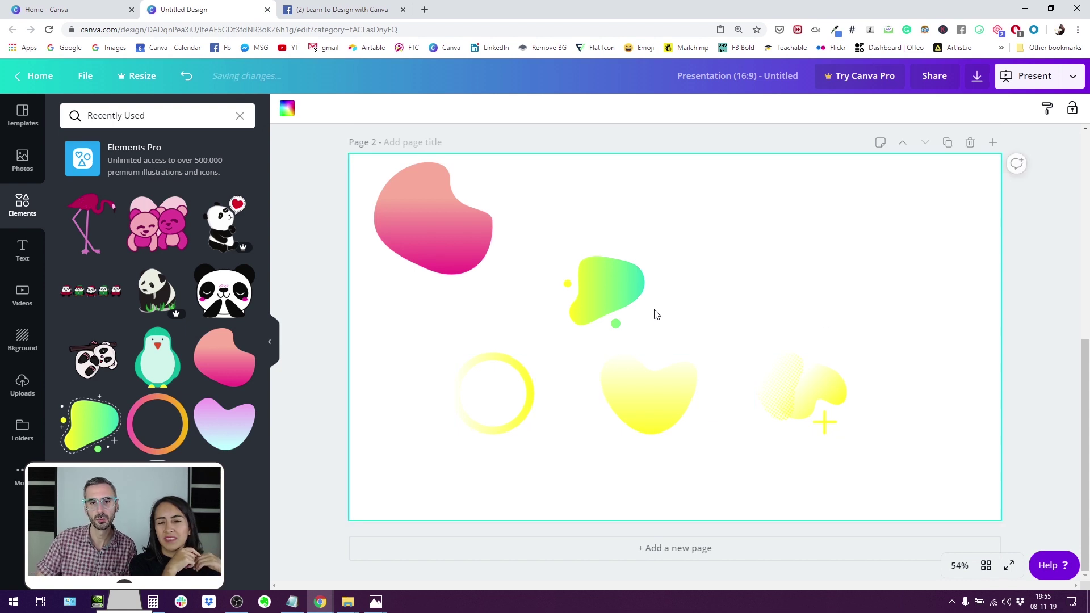
{"action": "left_click", "coordinate": [628, 300]}
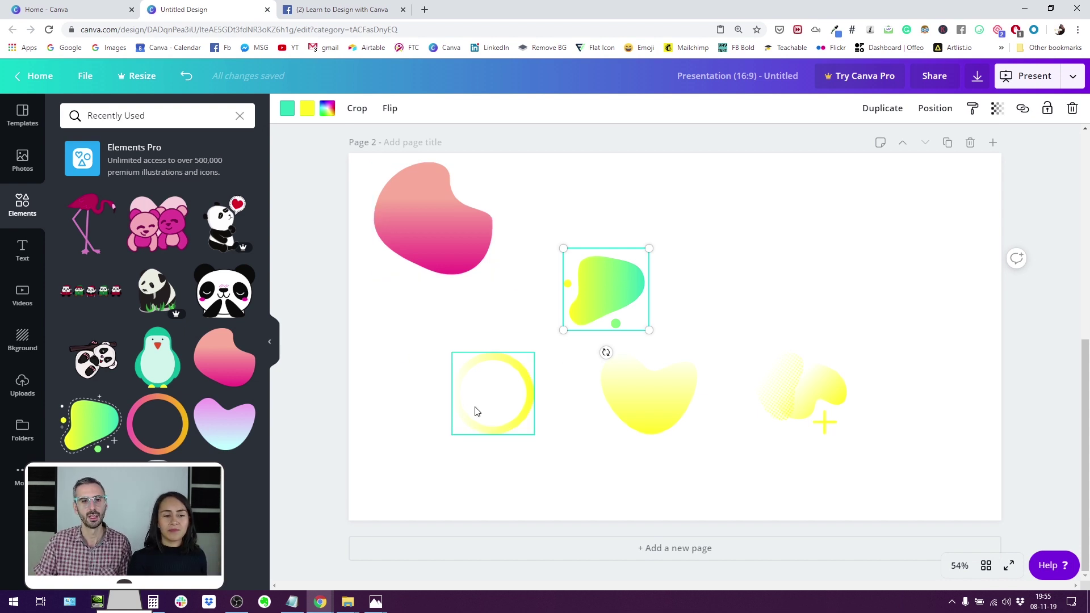
Select the three yellow shapes, the ring, heart and dotted blob, together.
{"action": "left_click_drag", "start_coordinate": [421, 375], "coordinate": [846, 410]}
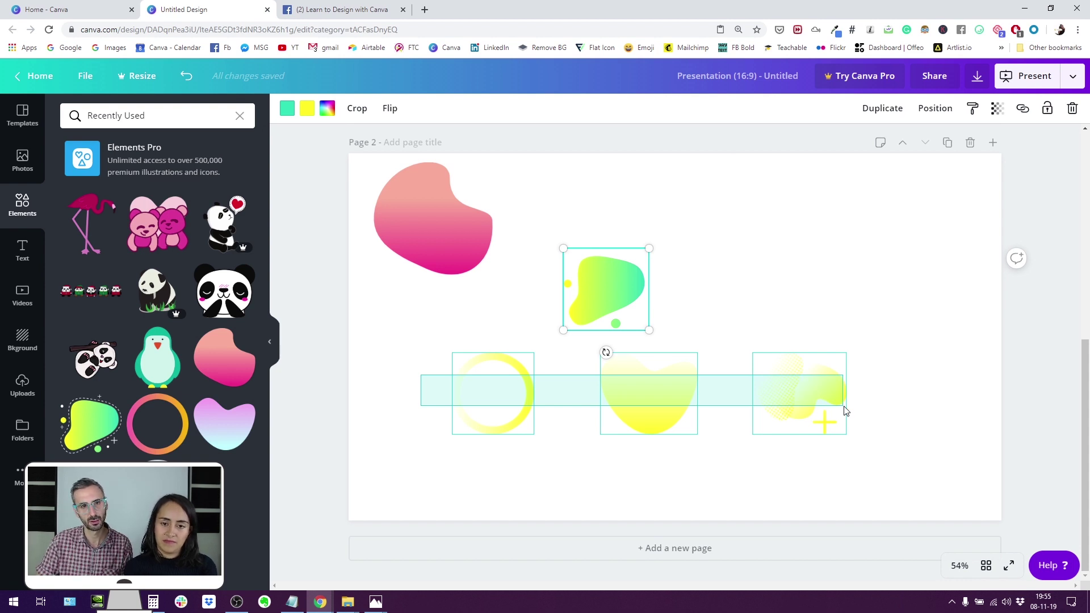
{"action": "left_click_drag", "start_coordinate": [845, 410], "coordinate": [846, 410]}
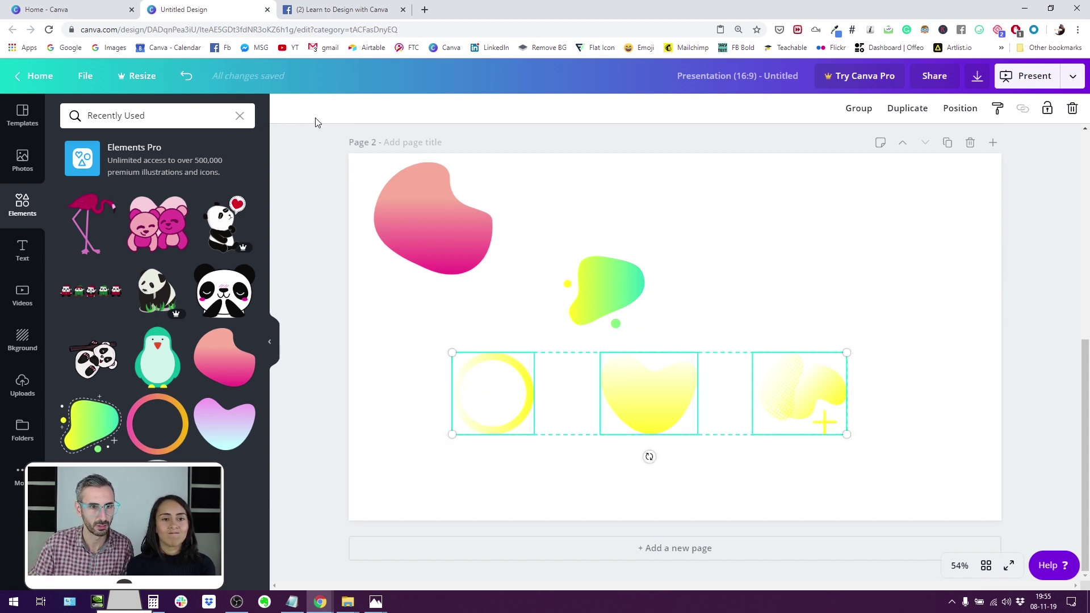
{"action": "left_click", "coordinate": [425, 365]}
{"action": "left_click_drag", "start_coordinate": [420, 358], "coordinate": [950, 415]}
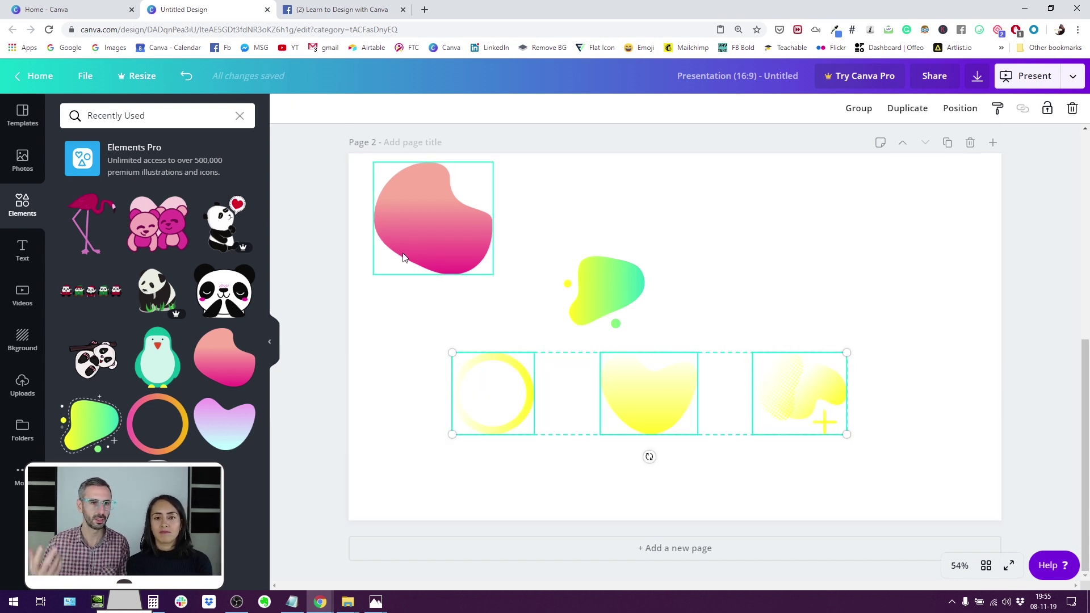